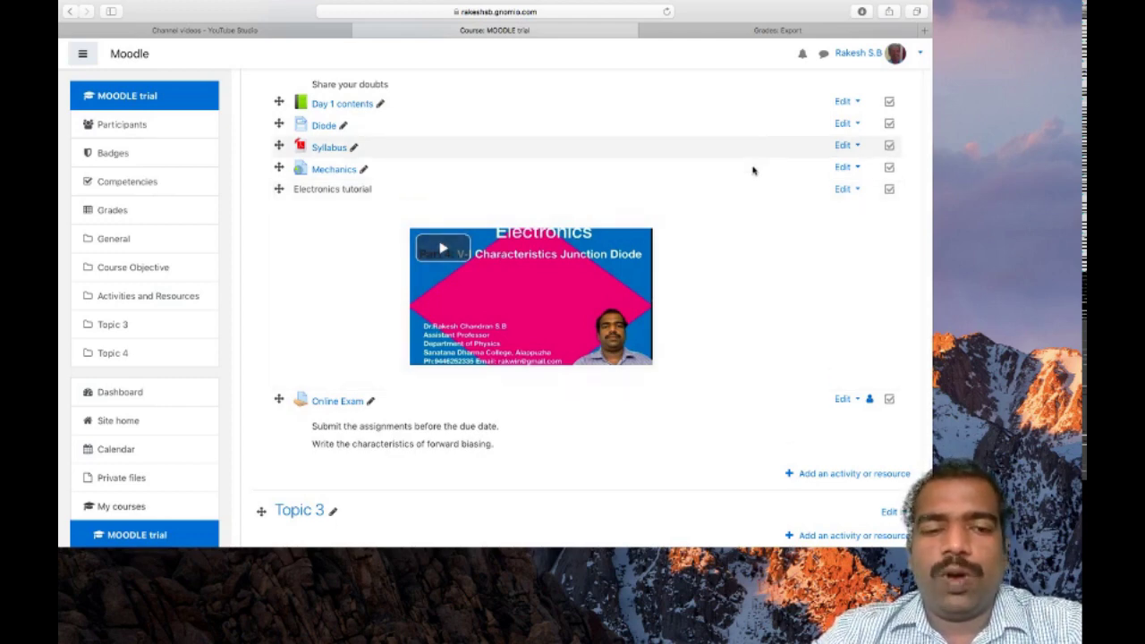
# Add a new Quiz activity to the MOODLE trial course's Activities and Resources section.
pyautogui.scroll(-2, 728, 384)
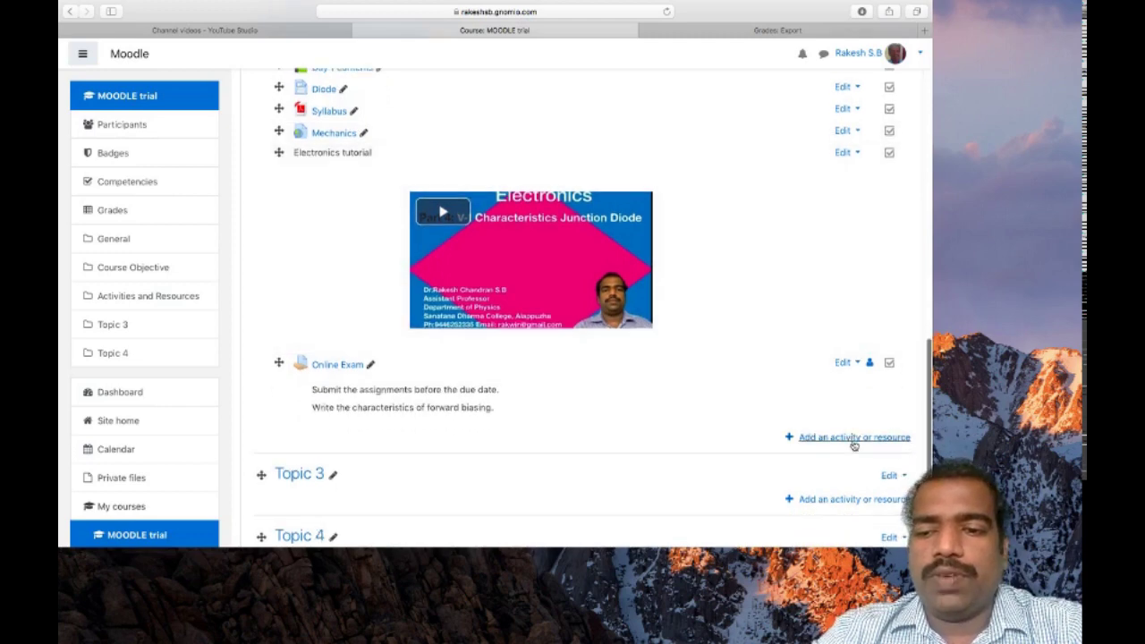
pyautogui.click(852, 438)
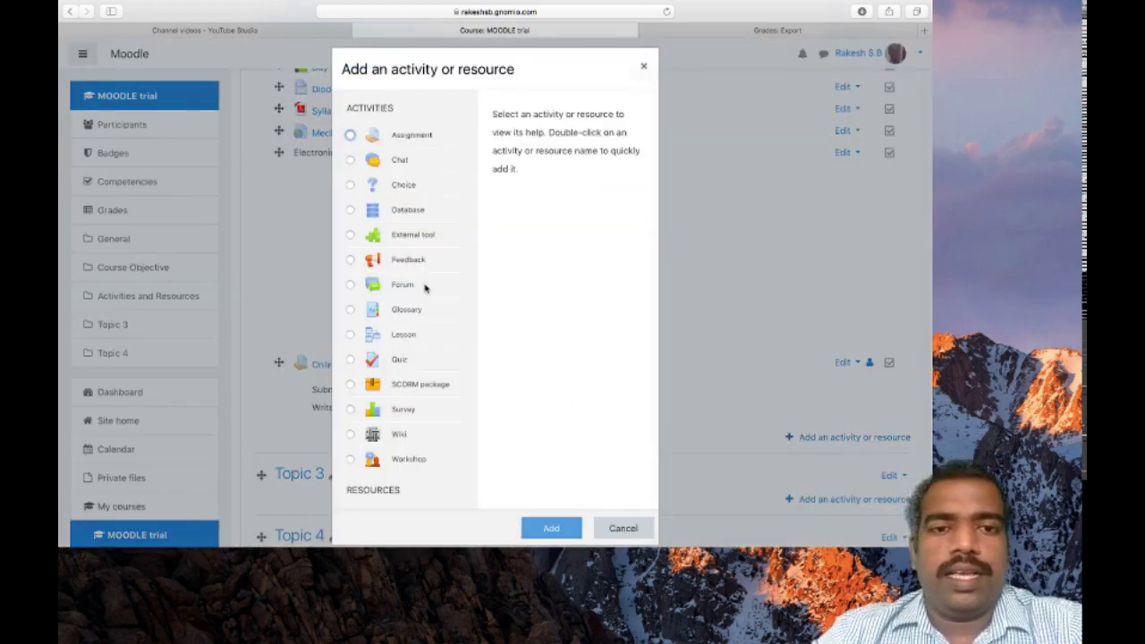
pyautogui.scroll(-1, 403, 311)
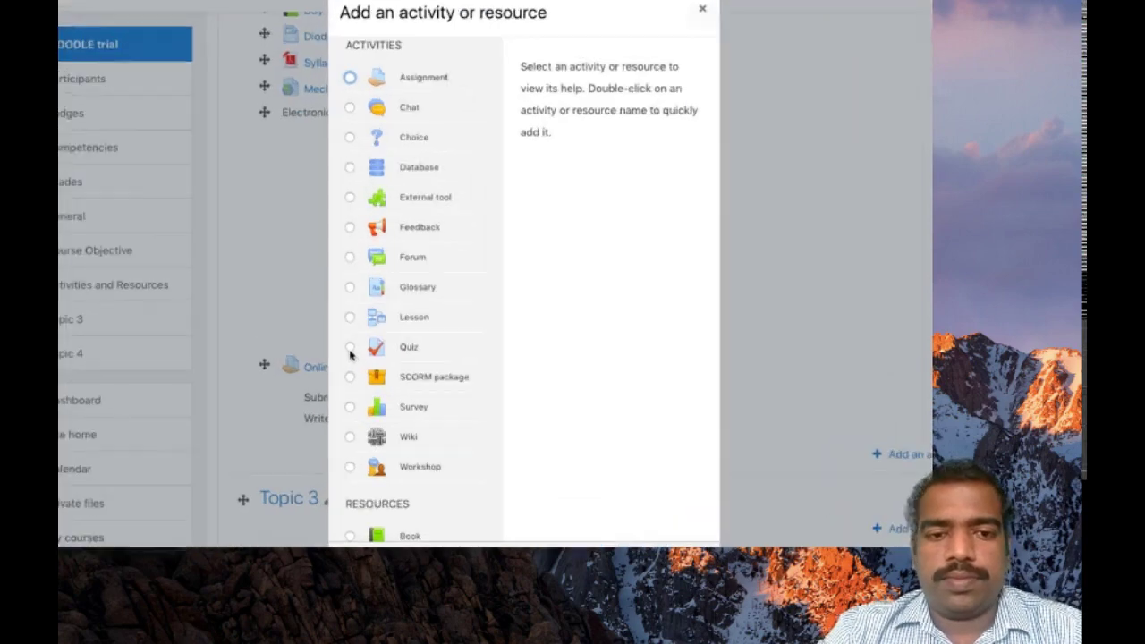
pyautogui.click(350, 350)
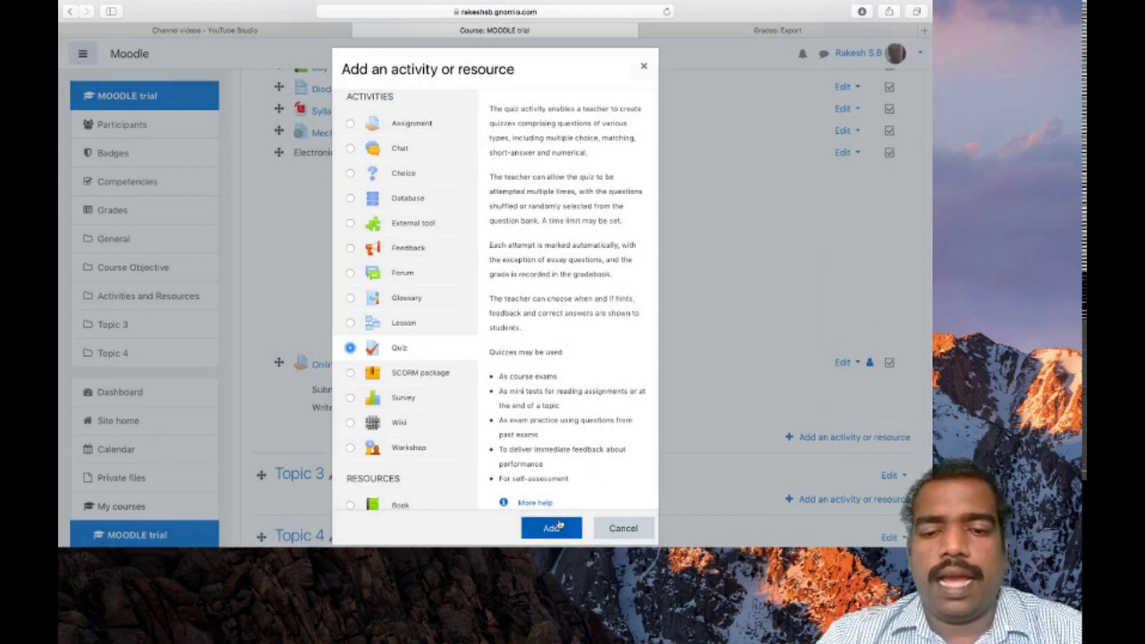
pyautogui.click(559, 526)
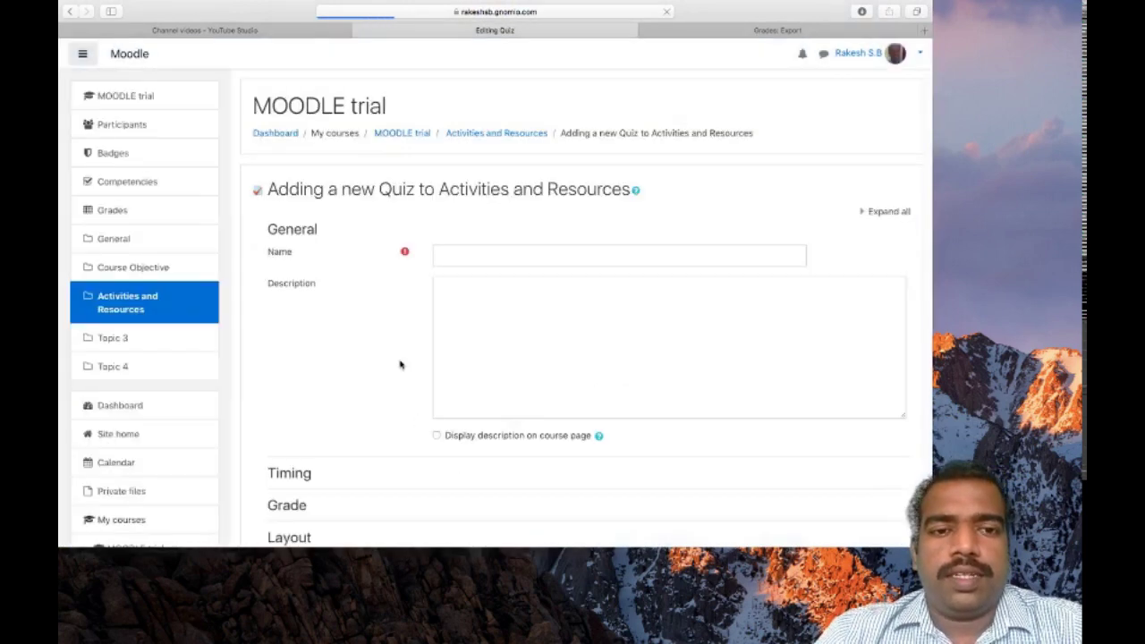
# Name the quiz 'Electronics', describe it as 'Attempt all questions', and show the description on the course page.
pyautogui.click(468, 261)
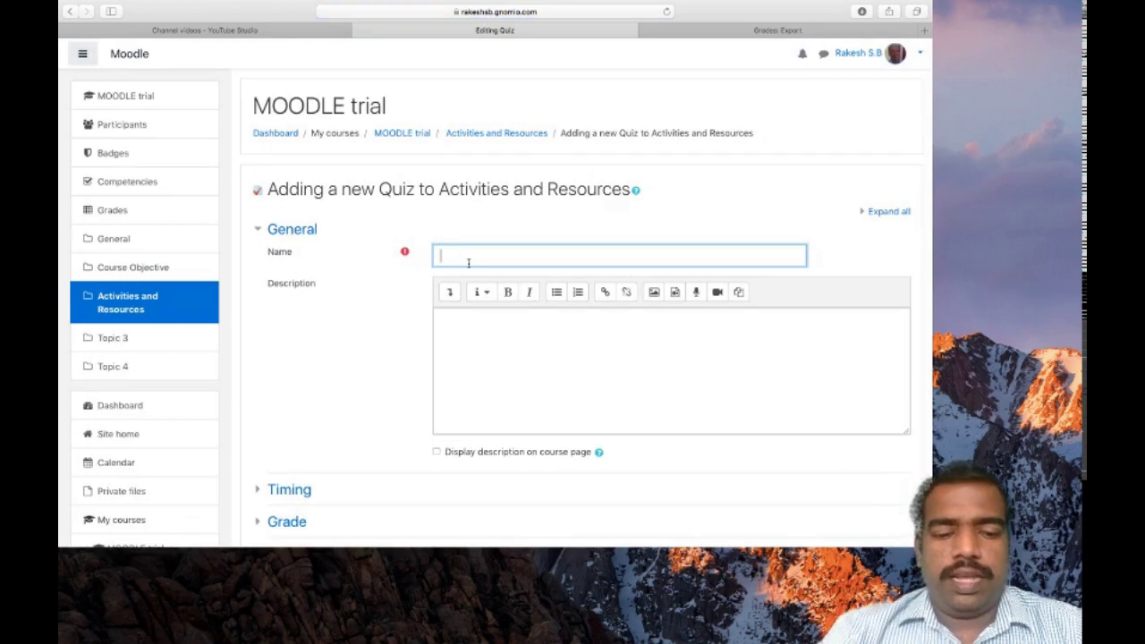
pyautogui.write('Electronics')
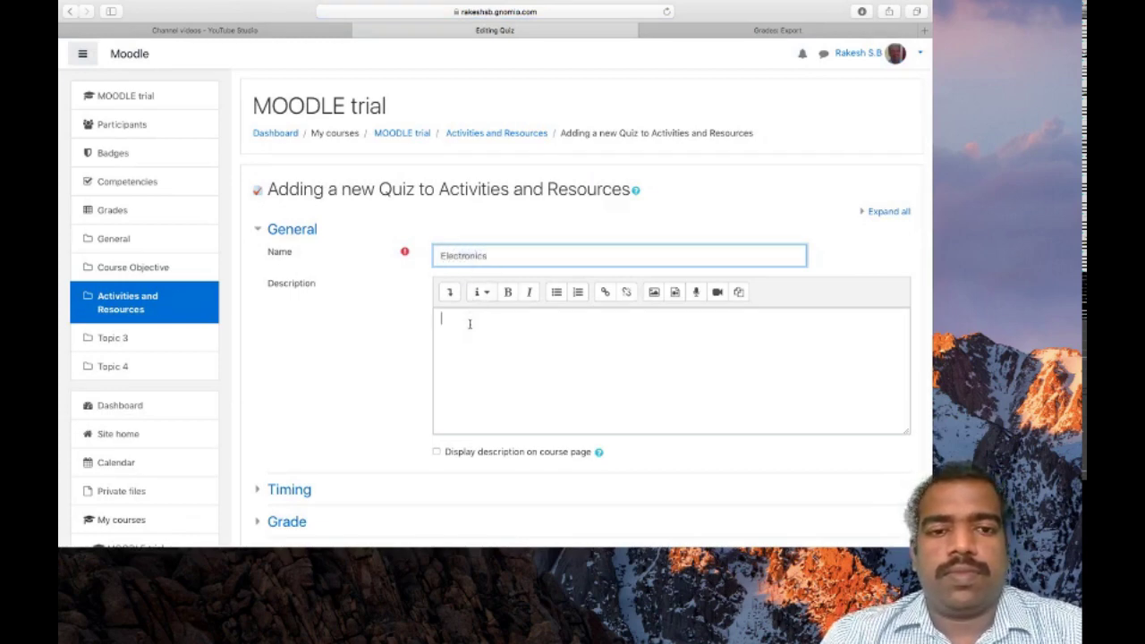
pyautogui.click(469, 324)
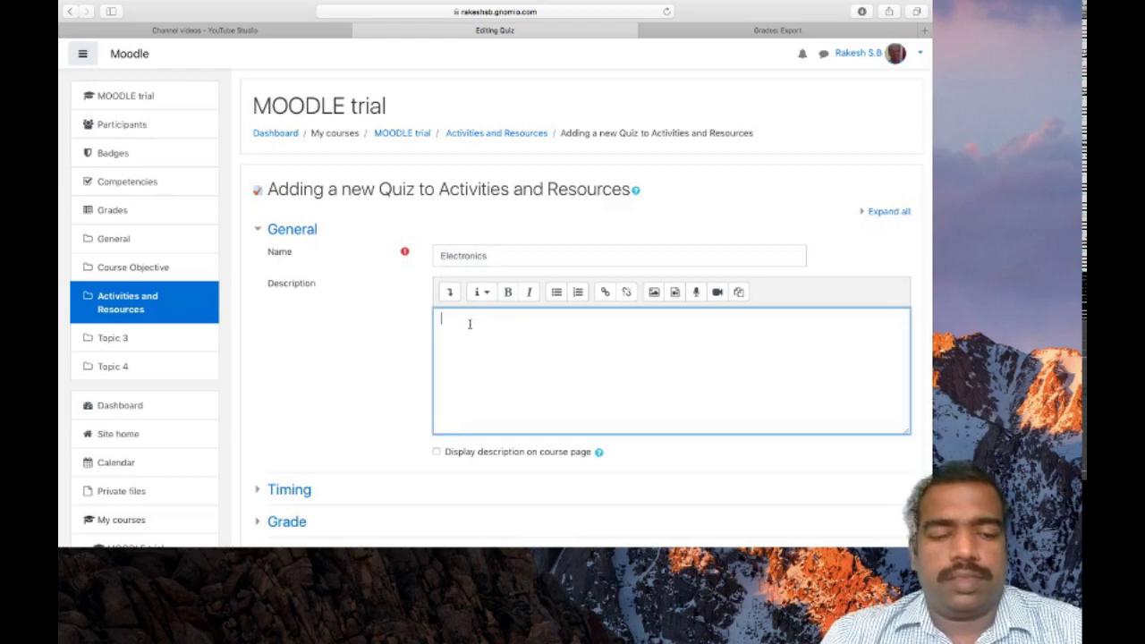
pyautogui.write('Attempt')
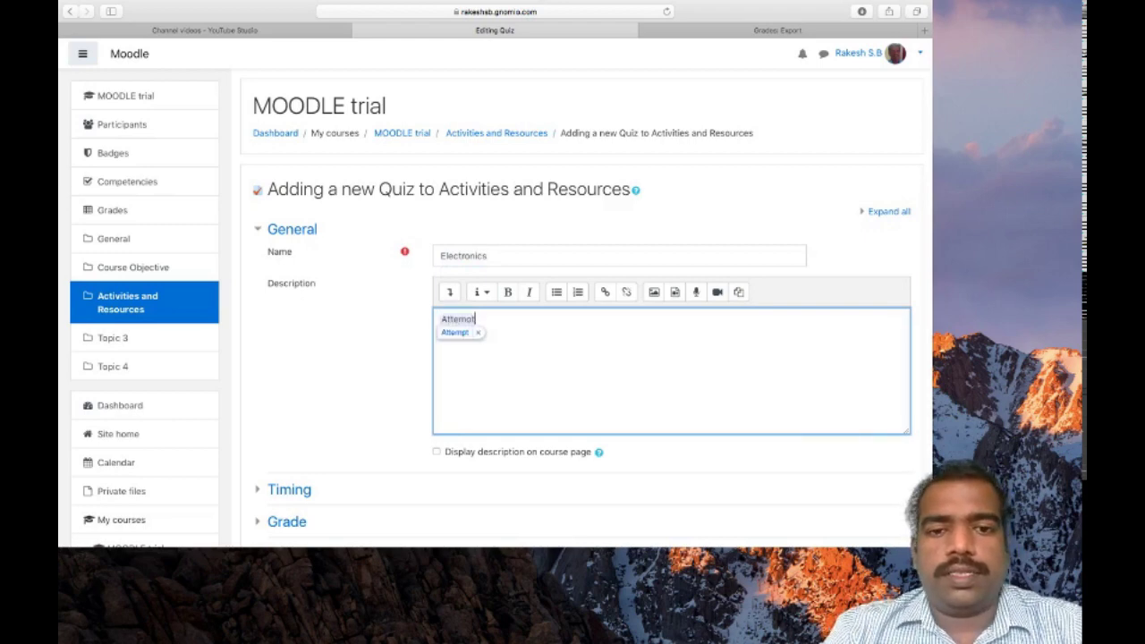
pyautogui.write('all questio')
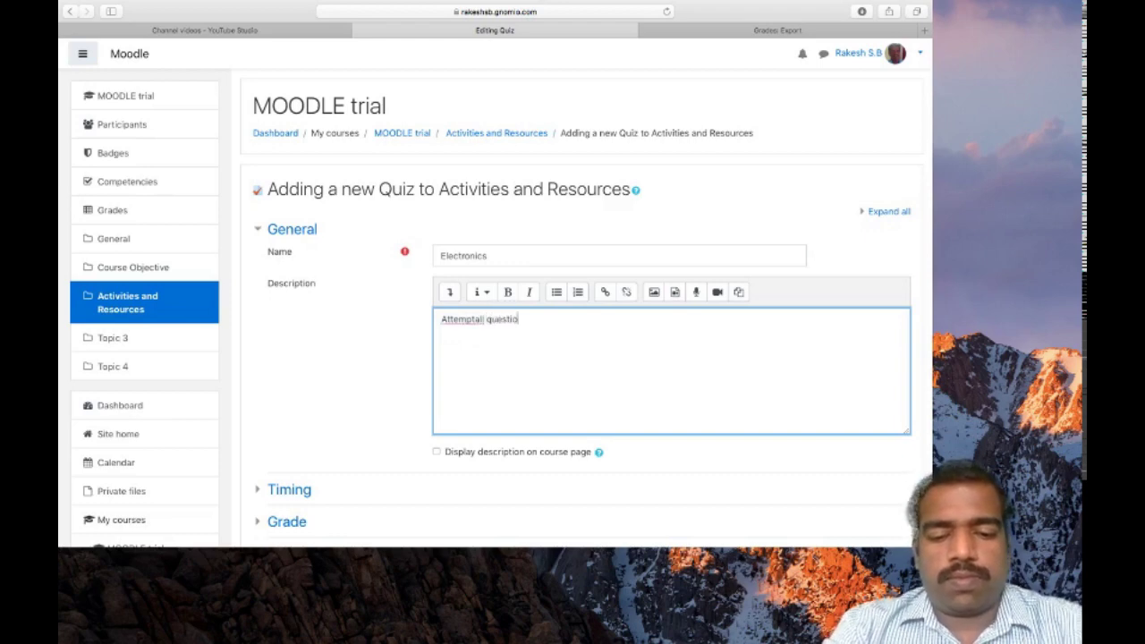
pyautogui.write('ns')
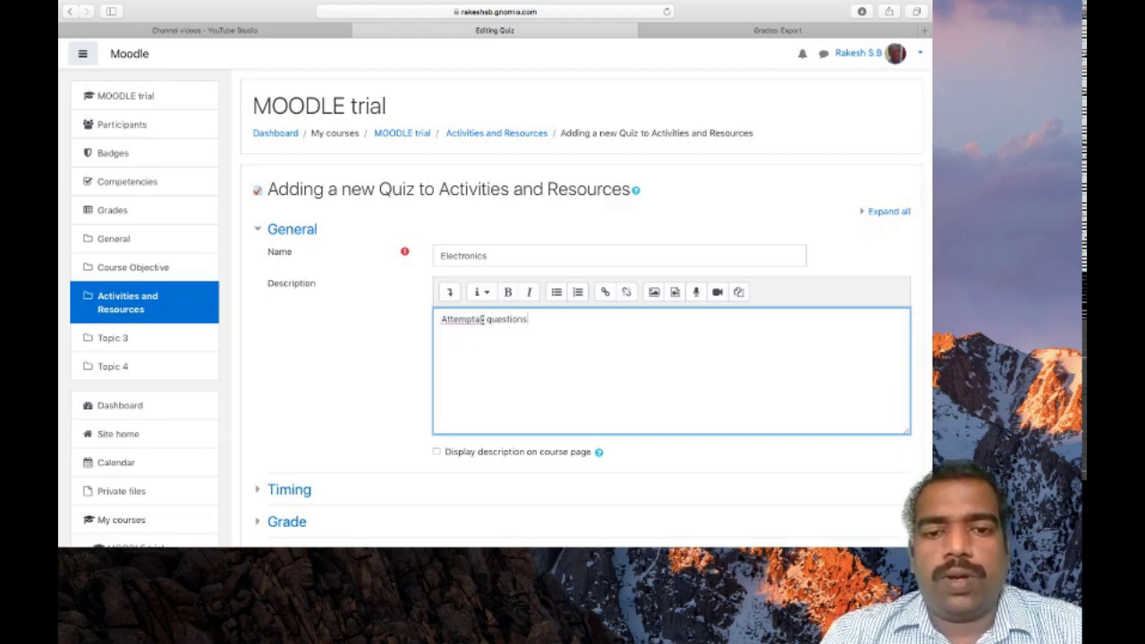
pyautogui.click(475, 319)
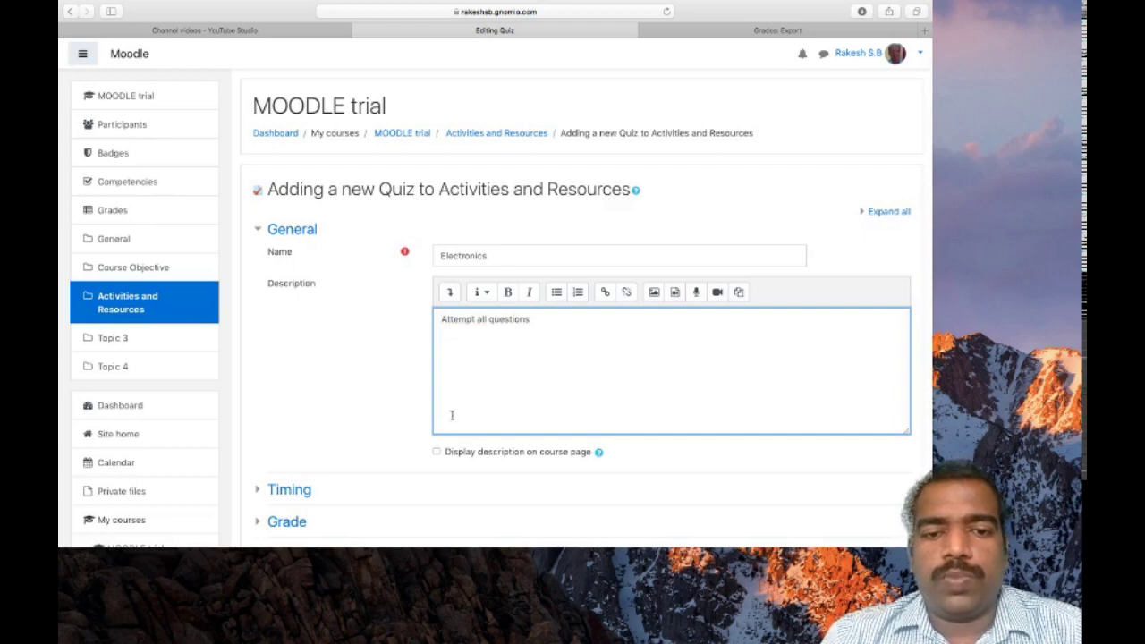
pyautogui.click(437, 452)
# Expand the Timing and Grade sections of the quiz settings form.
pyautogui.scroll(-2, 438, 452)
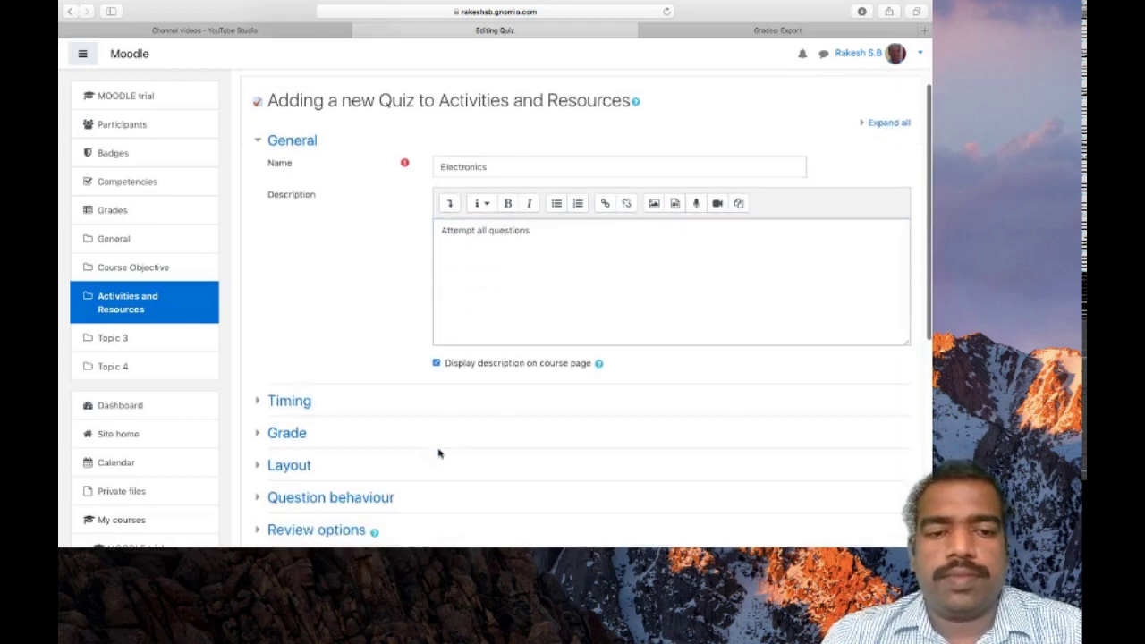
pyautogui.click(298, 402)
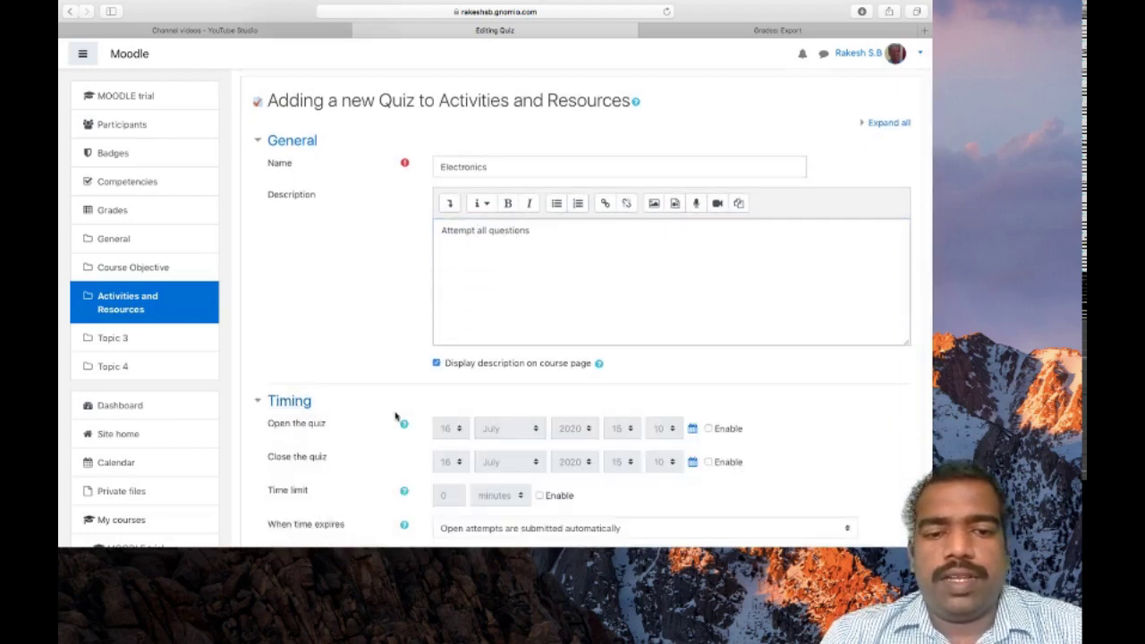
pyautogui.scroll(-1, 397, 416)
pyautogui.scroll(-3, 454, 377)
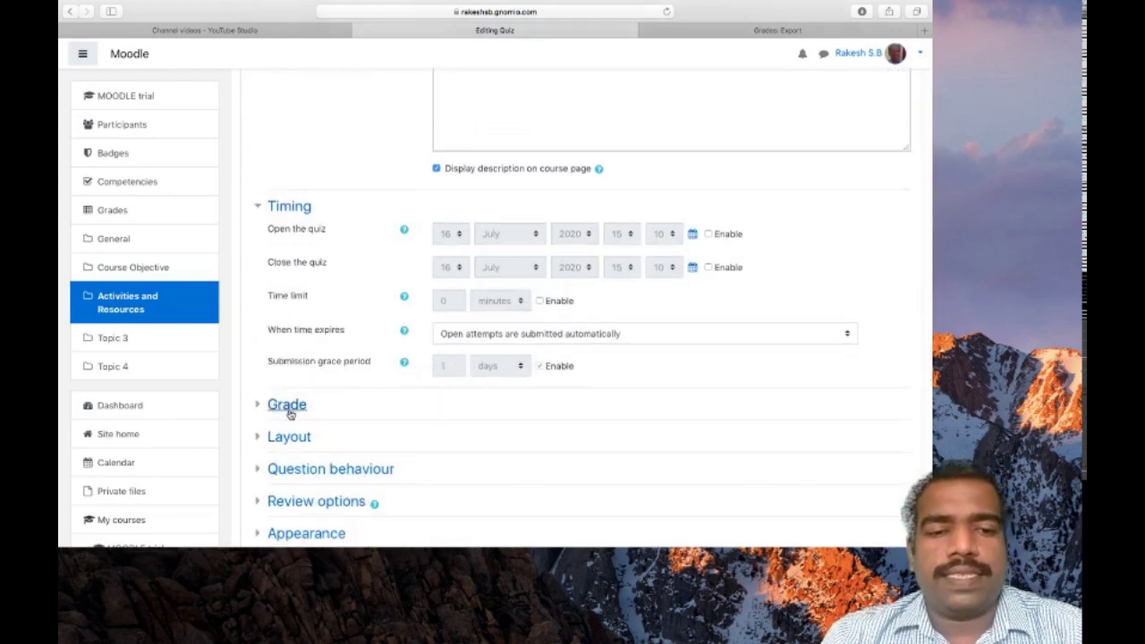
pyautogui.click(288, 408)
pyautogui.scroll(-2, 391, 404)
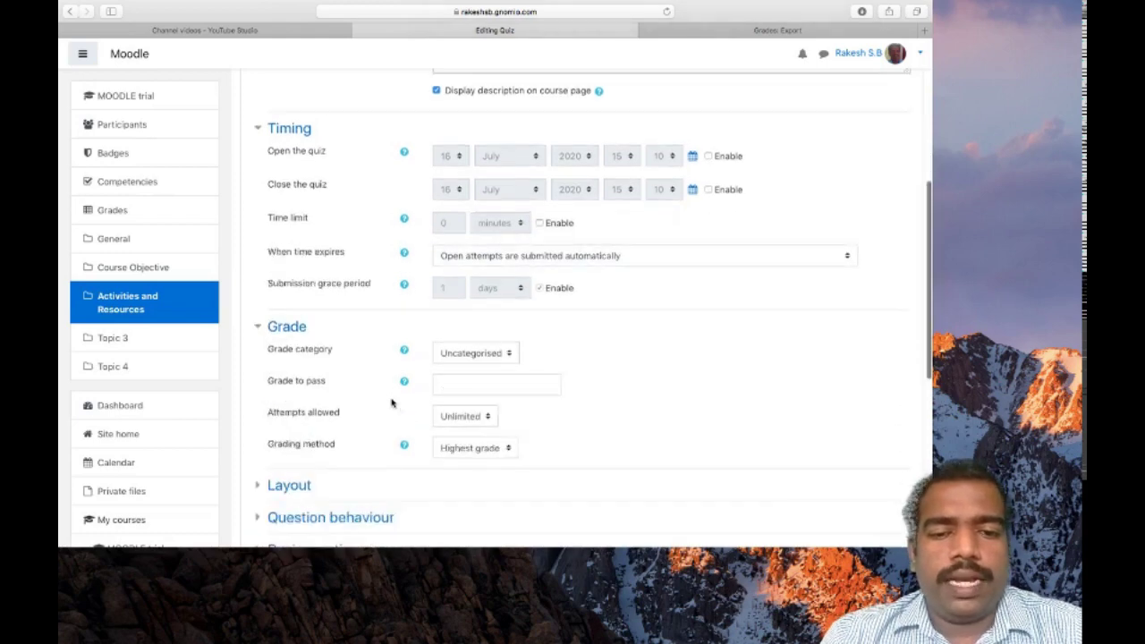
pyautogui.scroll(-2, 485, 399)
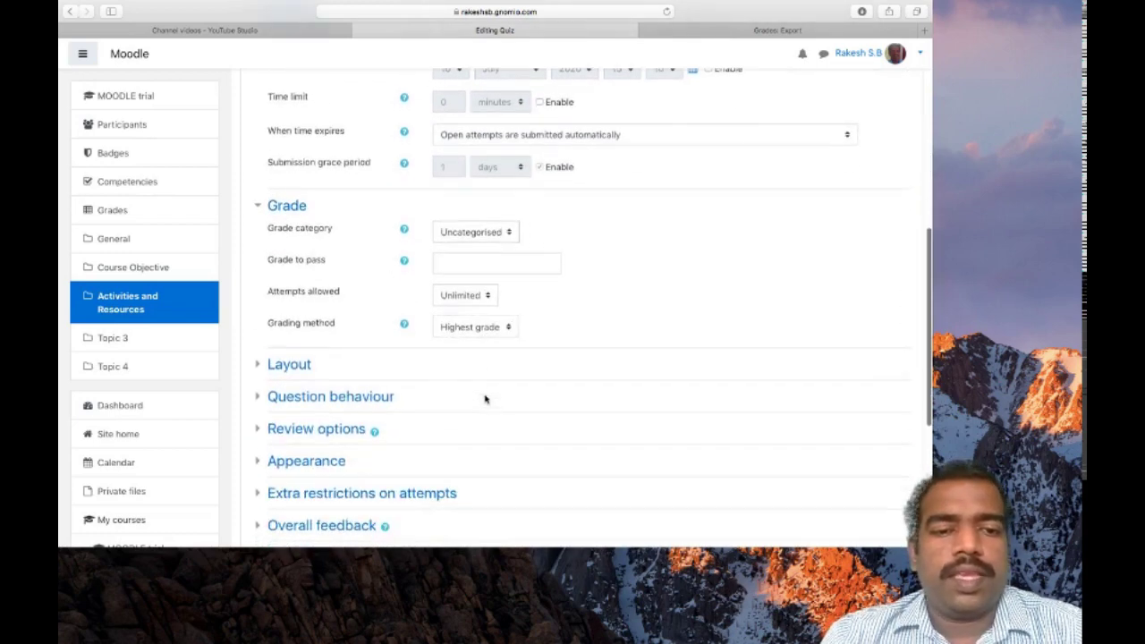
pyautogui.scroll(-1, 485, 400)
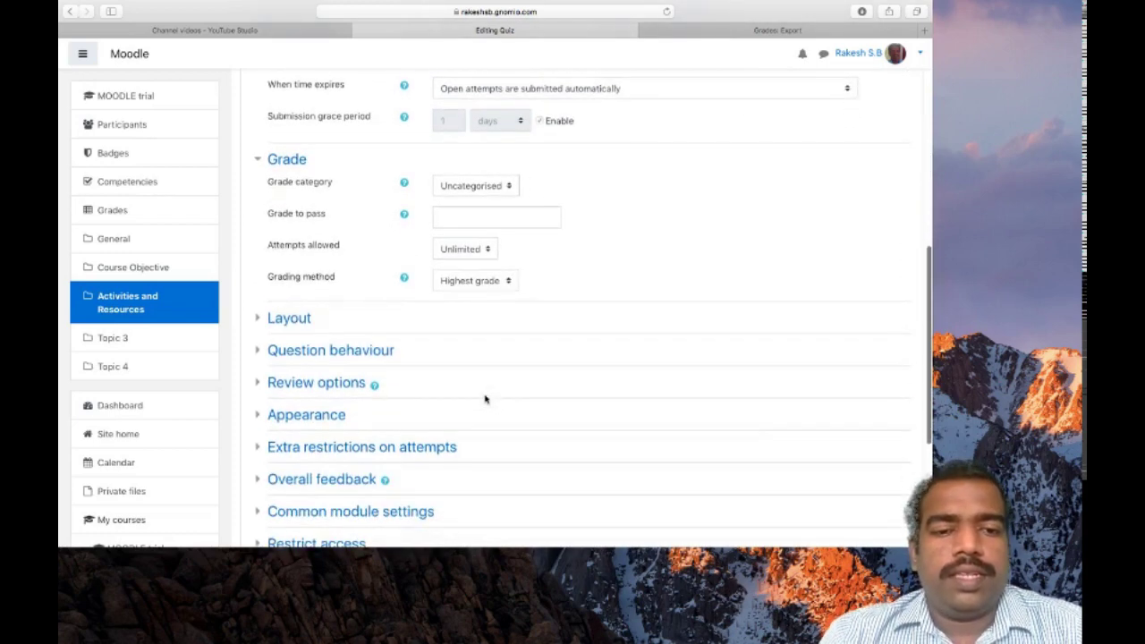
# Expand the Layout, Question behaviour and Appearance sections, then save and display the quiz.
pyautogui.click(295, 319)
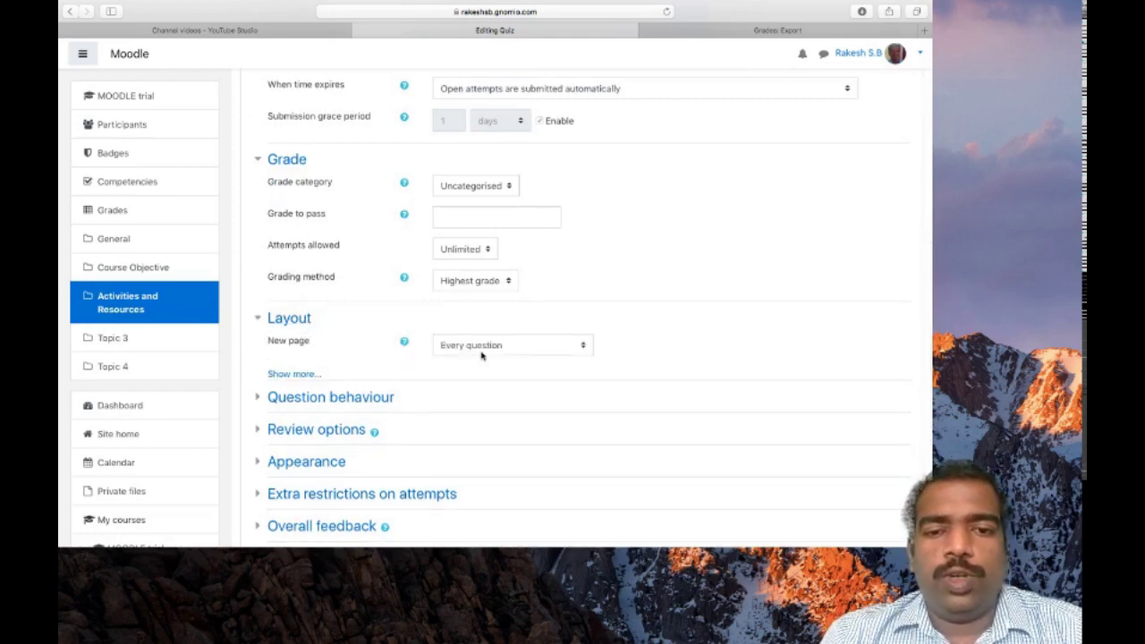
pyautogui.click(365, 402)
pyautogui.scroll(-1, 463, 405)
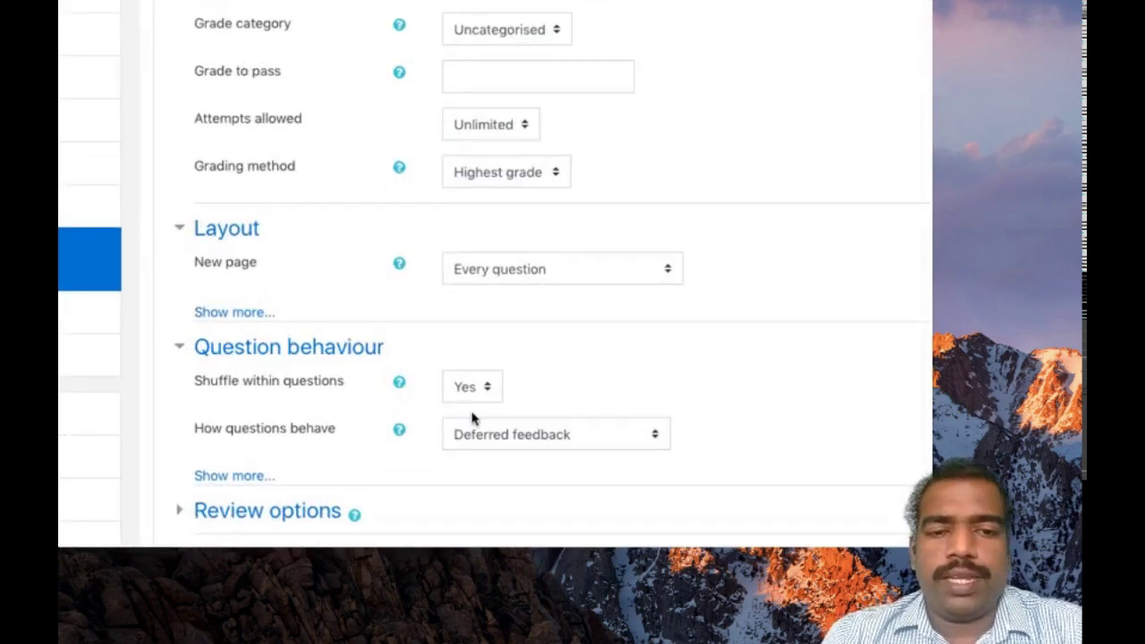
pyautogui.scroll(-5, 475, 407)
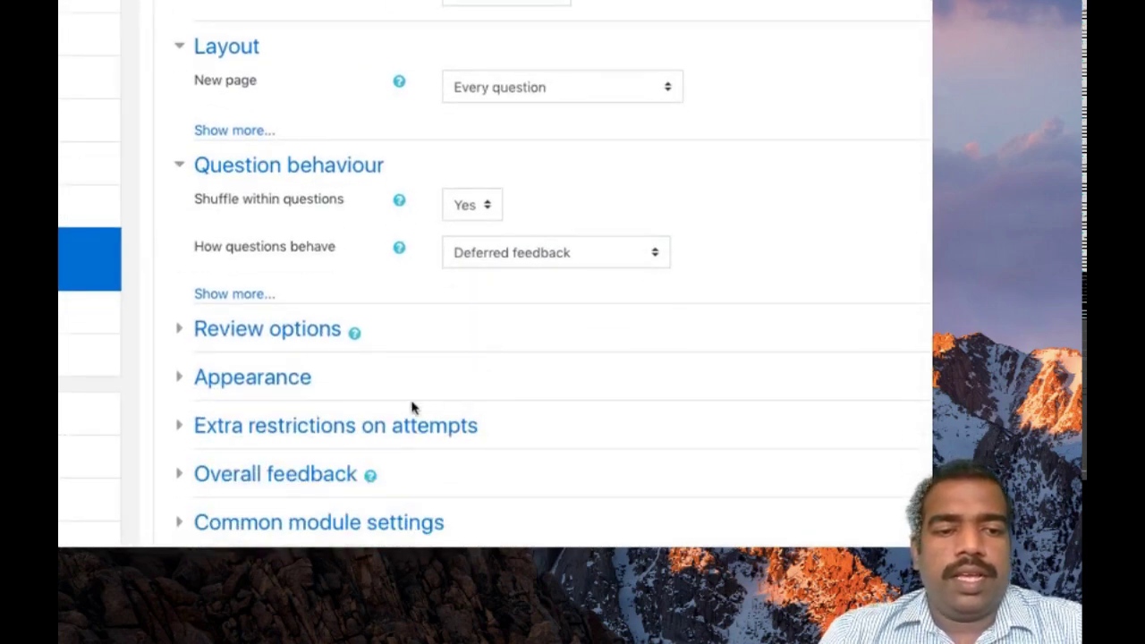
pyautogui.click(309, 383)
pyautogui.scroll(-1, 419, 373)
pyautogui.scroll(-5, 421, 374)
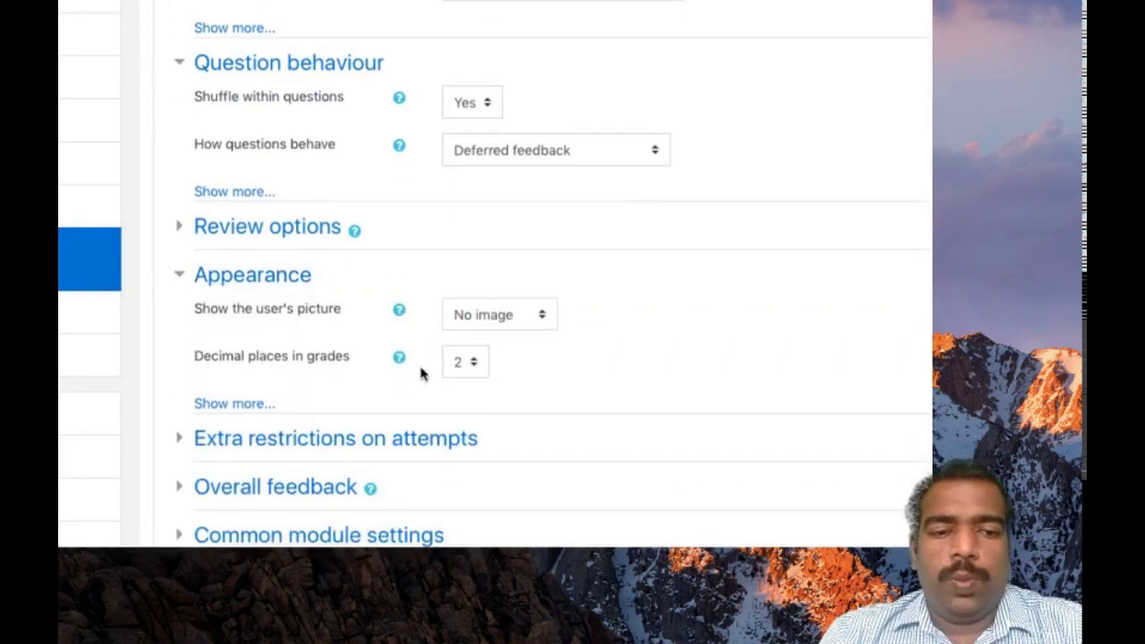
pyautogui.scroll(-3, 421, 374)
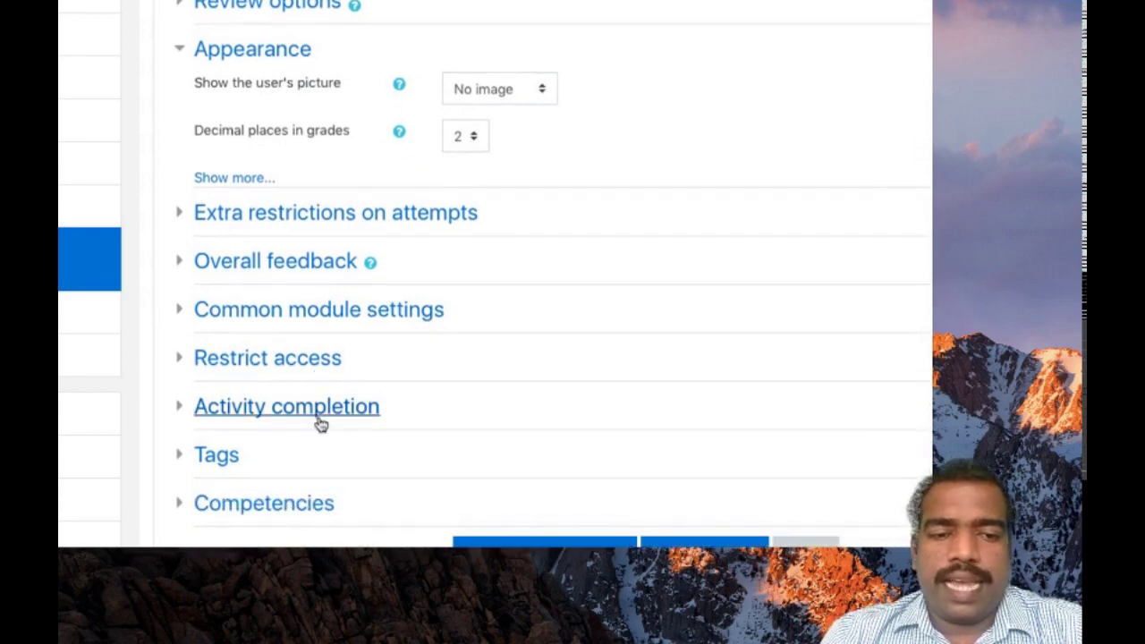
pyautogui.scroll(6, 345, 421)
pyautogui.scroll(-9, 344, 421)
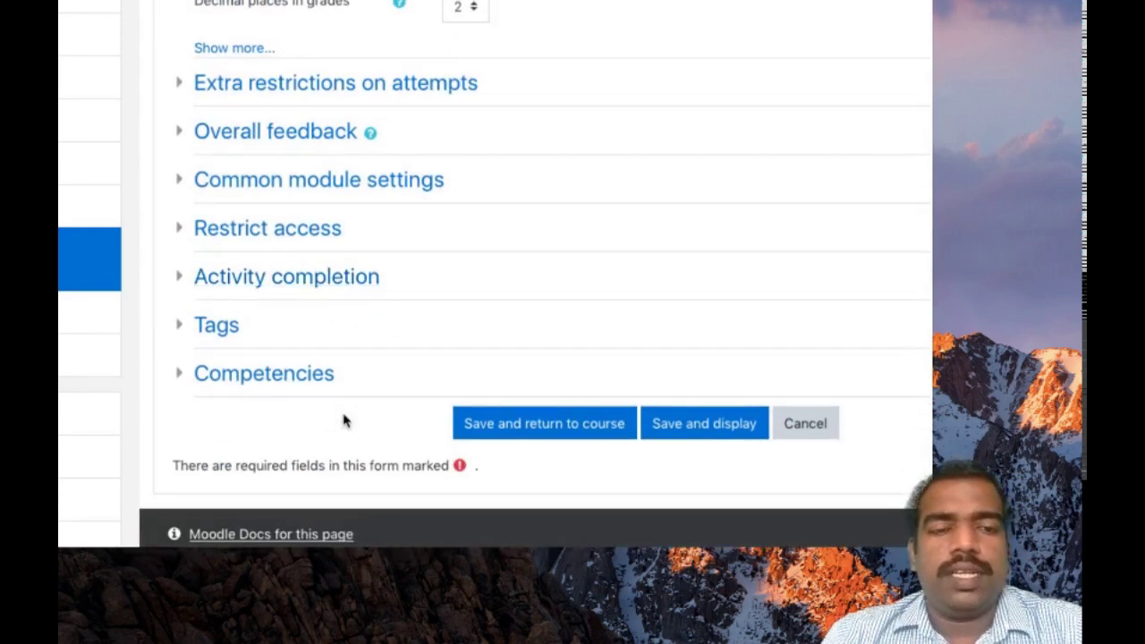
pyautogui.scroll(1, 344, 419)
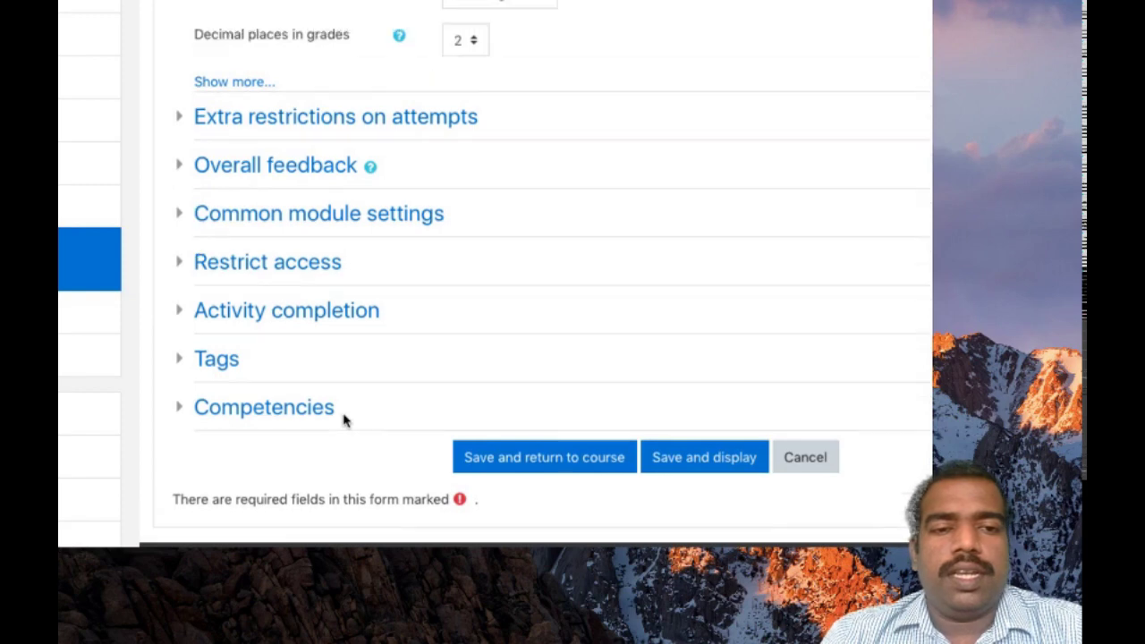
pyautogui.click(680, 473)
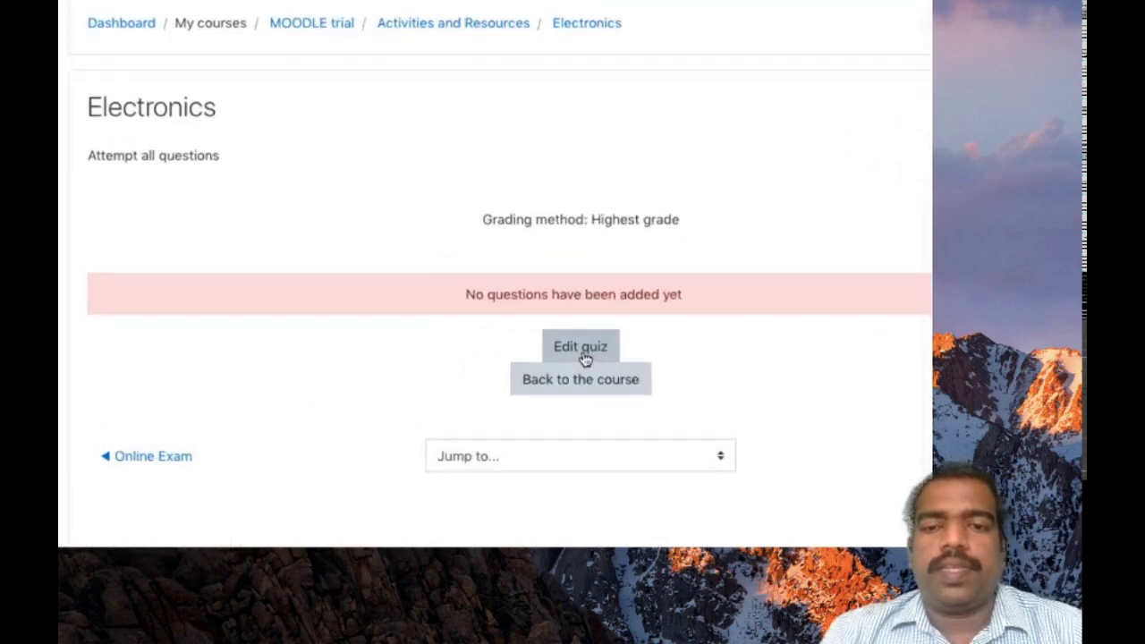
# Open the Electronics quiz for editing and show the Add question options.
pyautogui.click(584, 353)
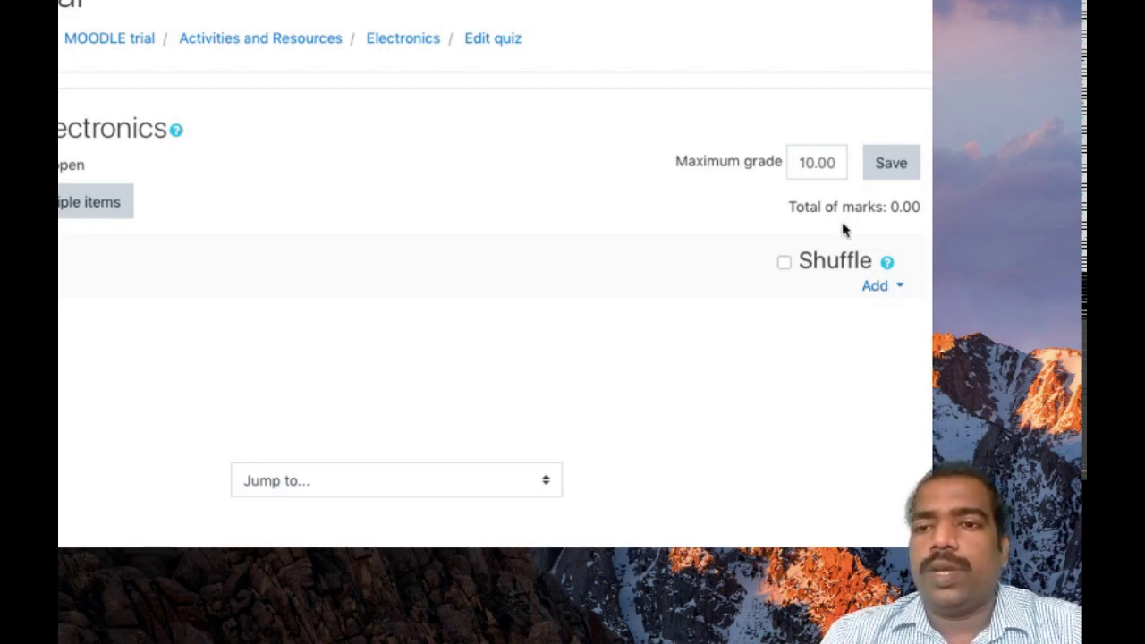
pyautogui.click(894, 295)
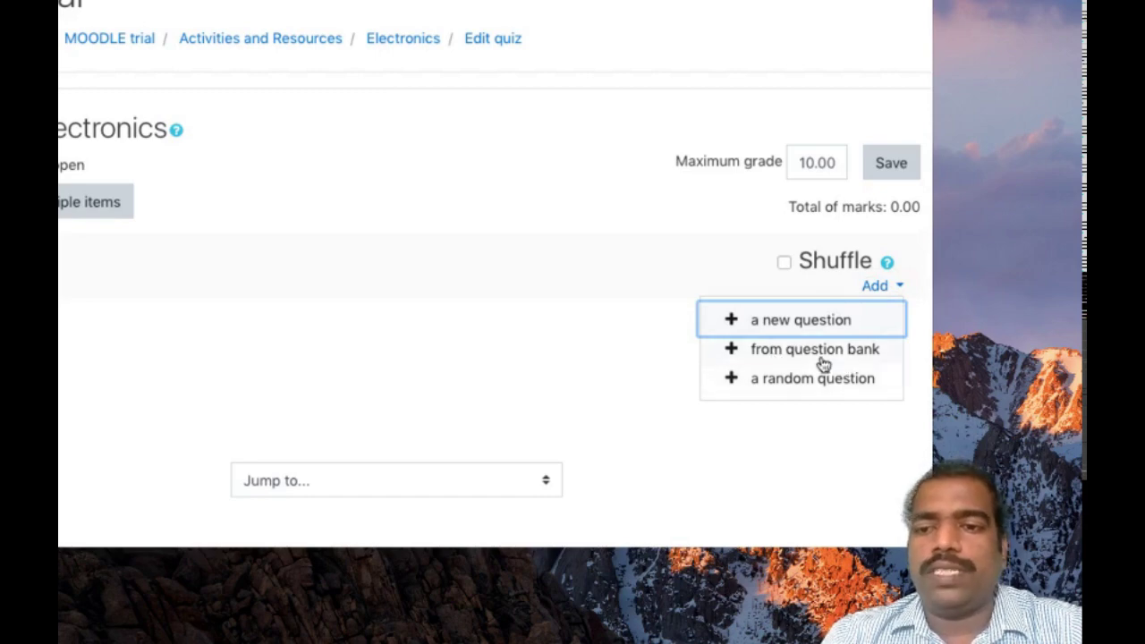
# Create a new Multiple choice question for the Electronics quiz.
pyautogui.click(781, 330)
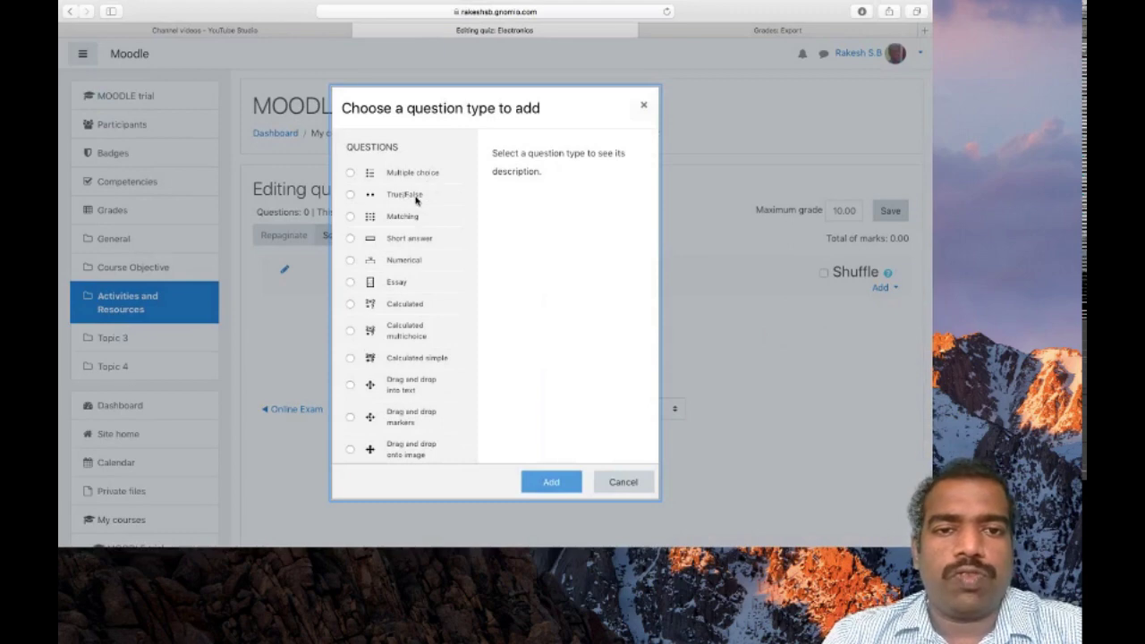
pyautogui.click(350, 174)
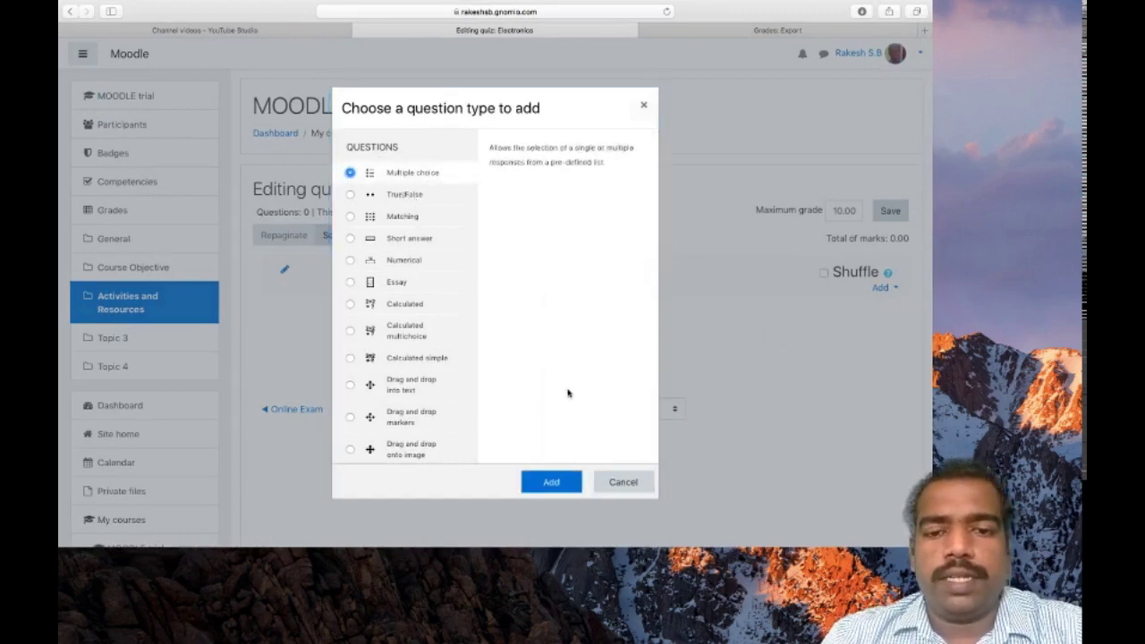
pyautogui.click(552, 484)
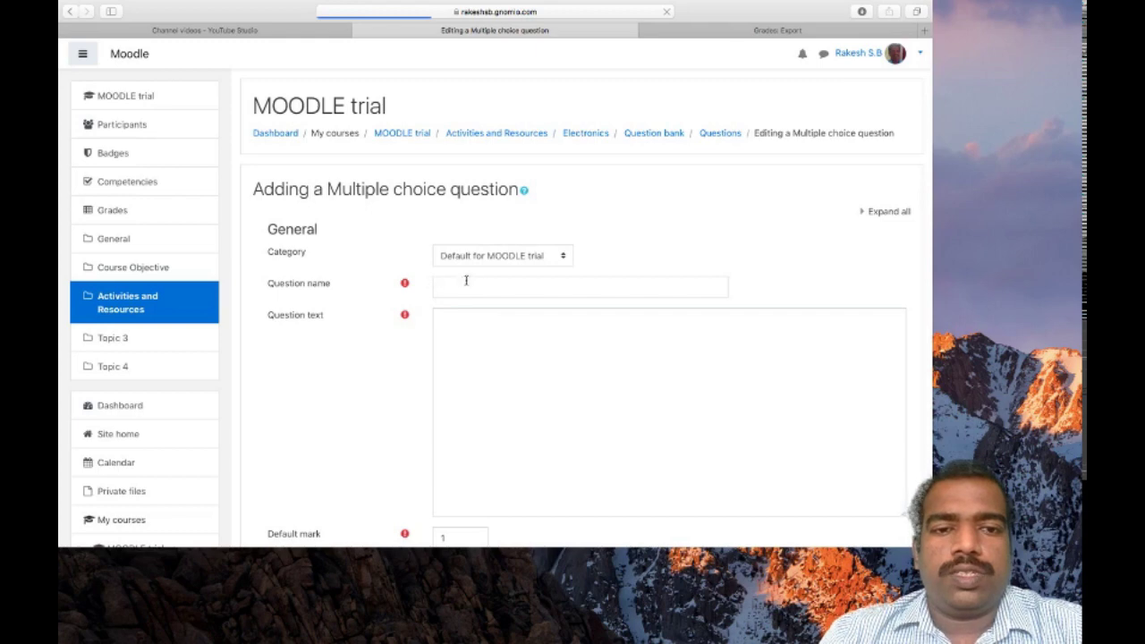
# Enter 'MCQ' as the question name.
pyautogui.click(464, 286)
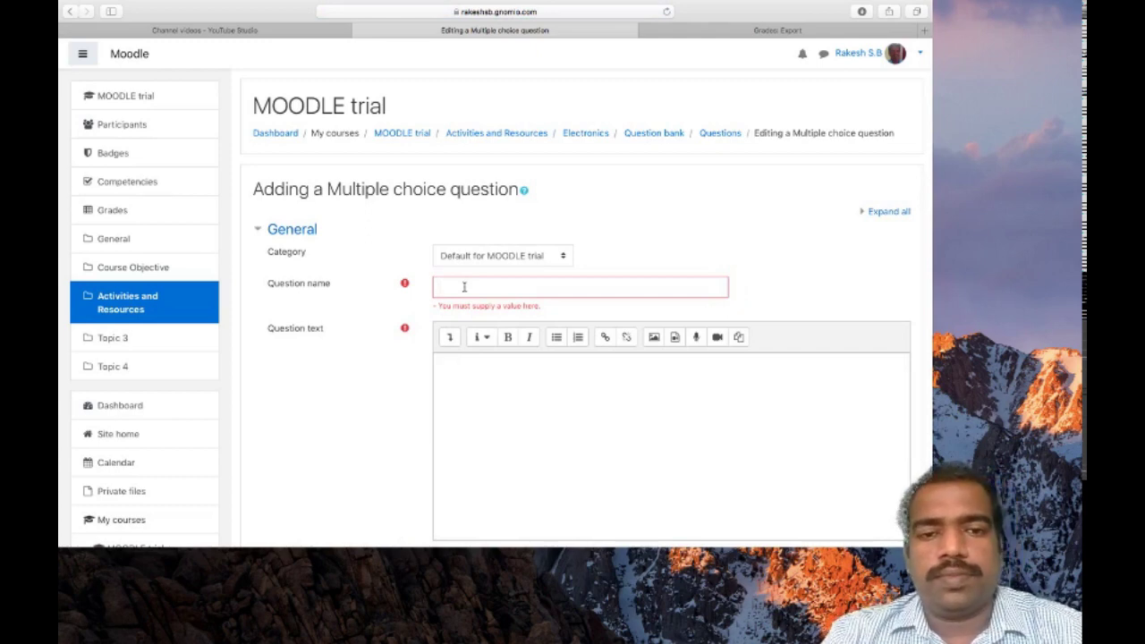
pyautogui.click(465, 287)
pyautogui.write('MCW')
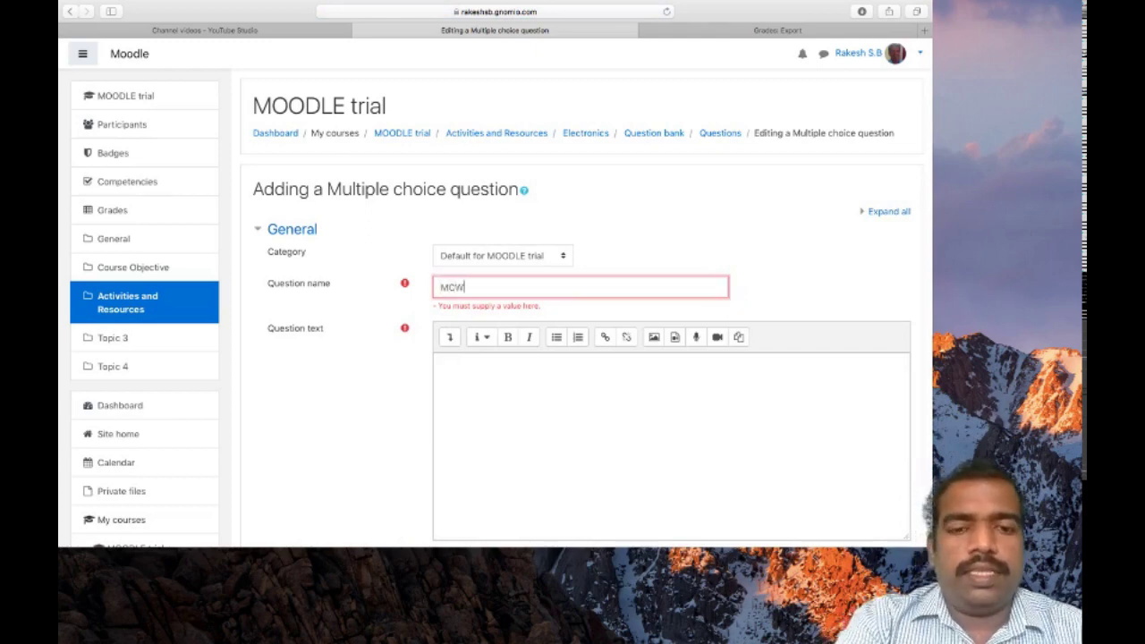
pyautogui.write('Q')
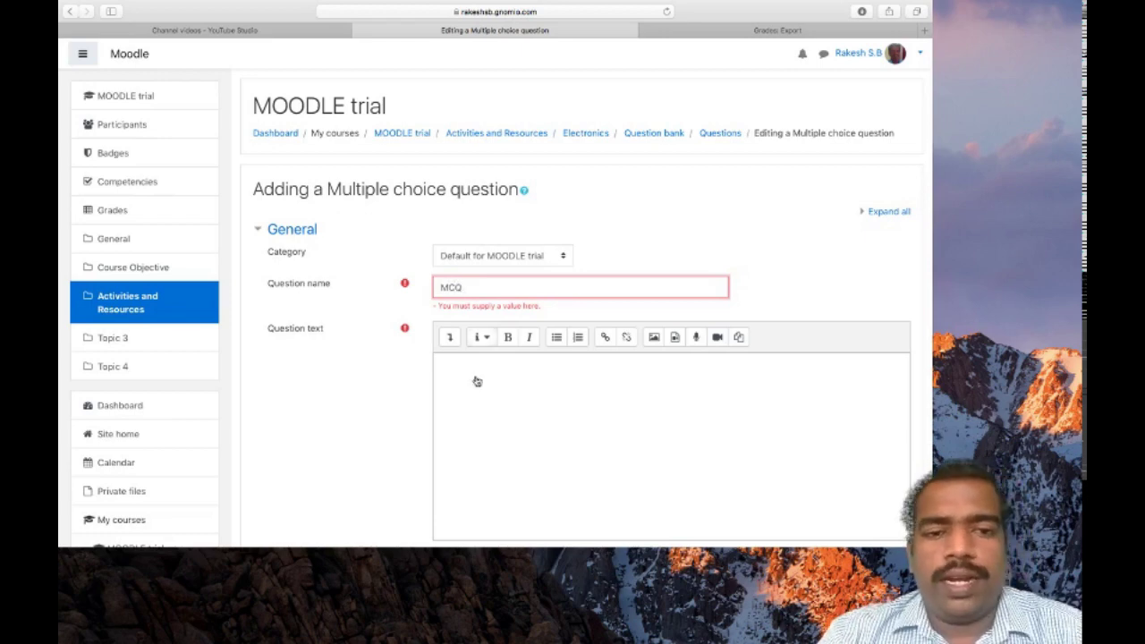
# Write the question text 'What is builtin potential of Si' and move down to General feedback.
pyautogui.click(475, 383)
pyautogui.scroll(-2, 474, 383)
pyautogui.scroll(-4, 476, 384)
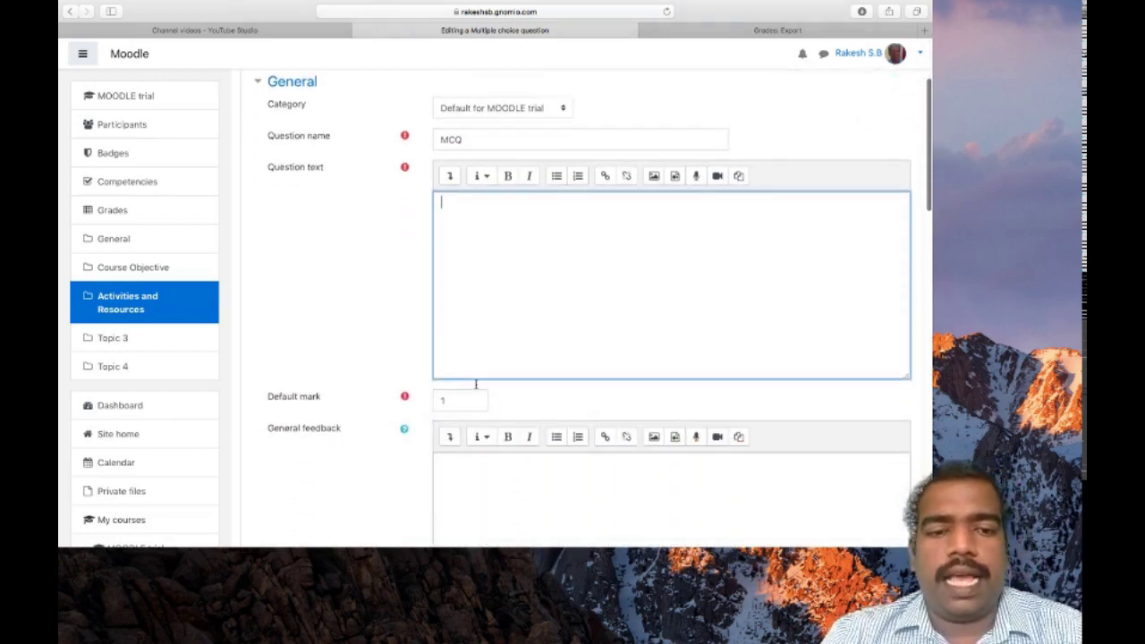
pyautogui.scroll(-5, 476, 387)
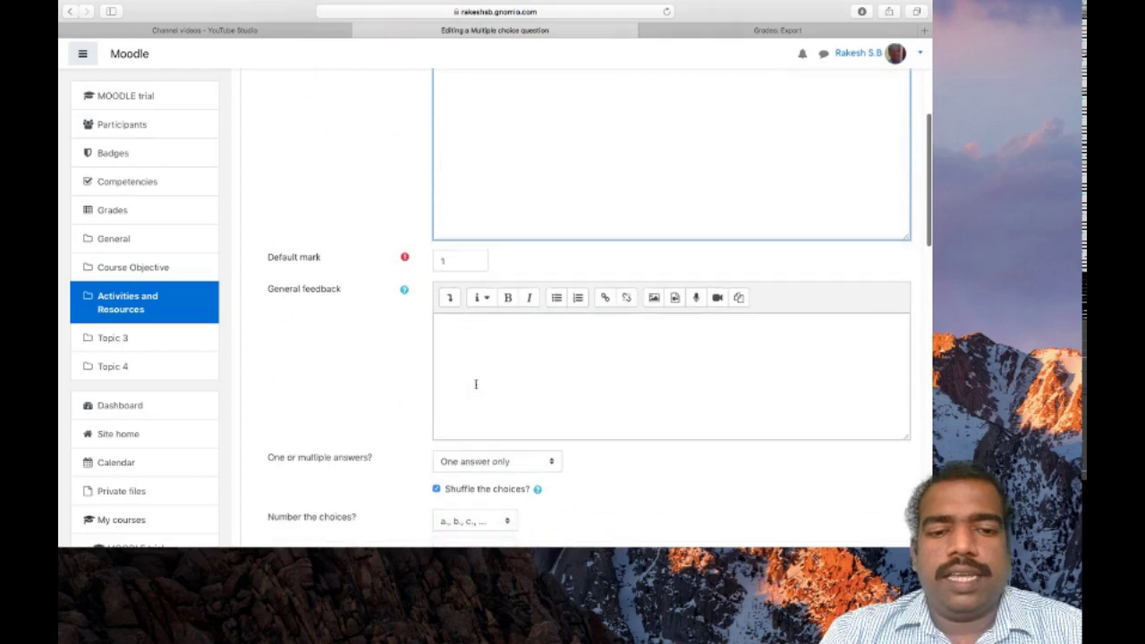
pyautogui.scroll(4, 539, 347)
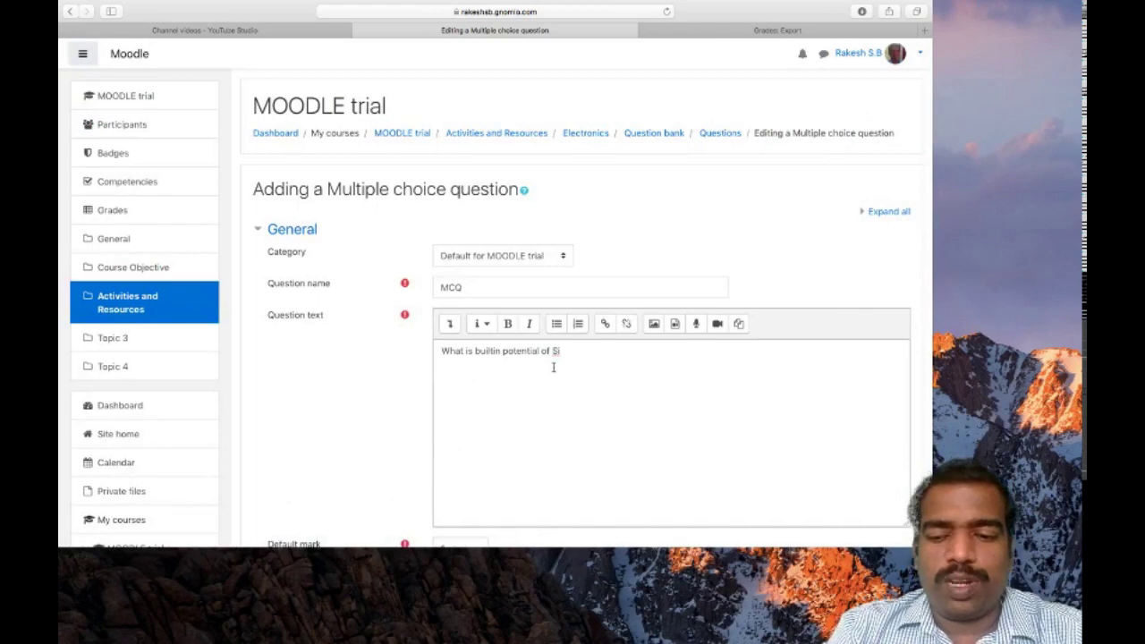
pyautogui.scroll(-1, 554, 367)
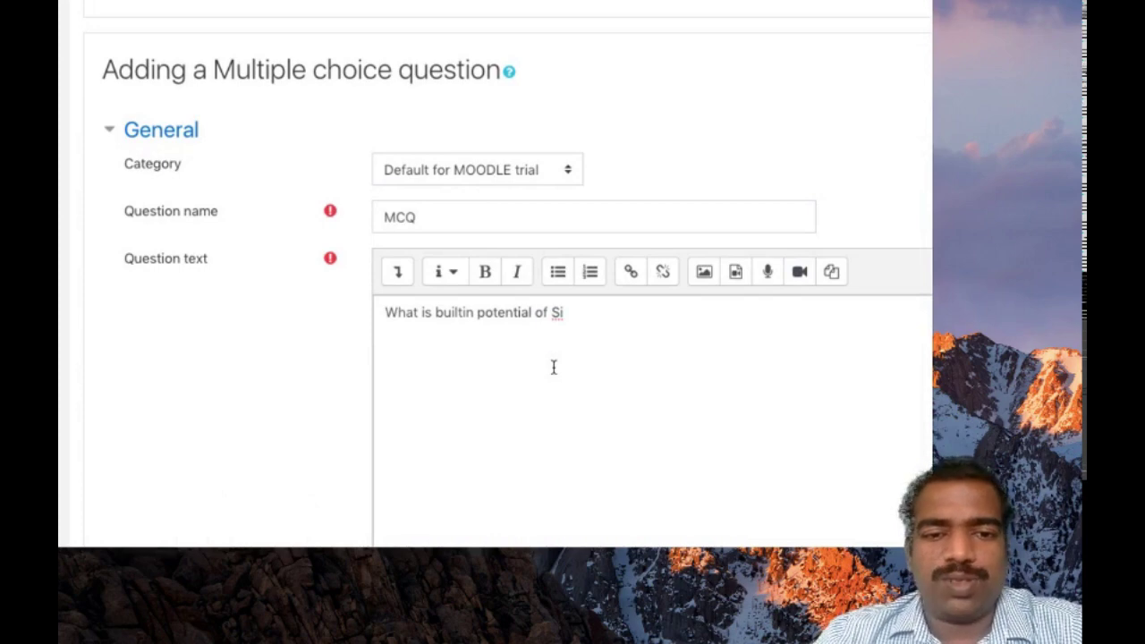
pyautogui.scroll(-5, 554, 367)
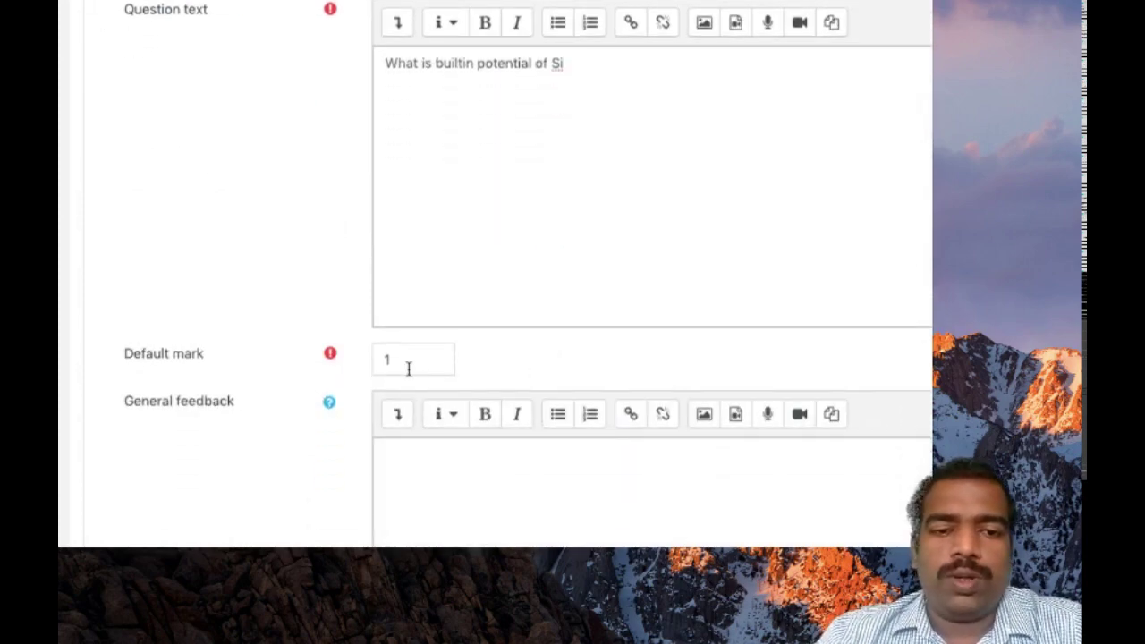
pyautogui.scroll(-3, 408, 368)
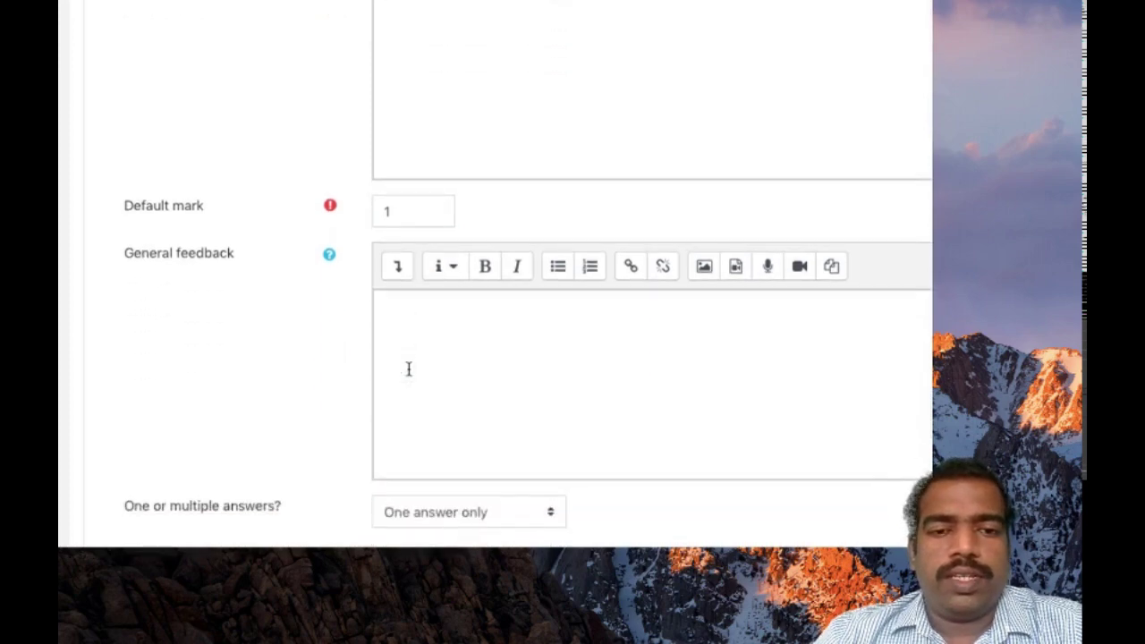
pyautogui.click(448, 363)
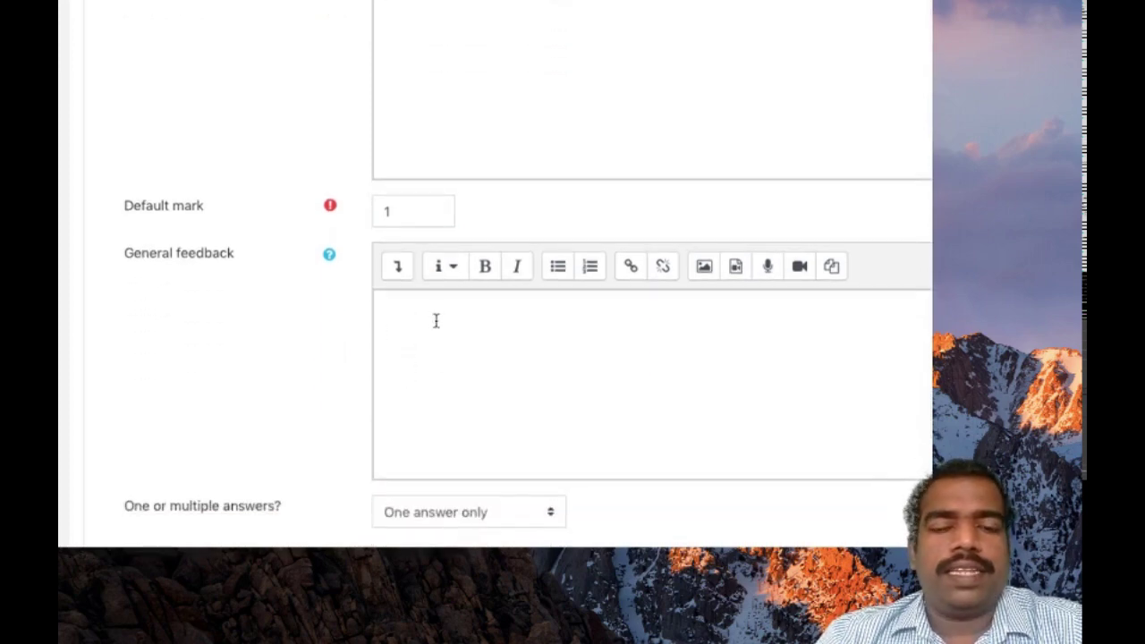
pyautogui.scroll(-4, 436, 320)
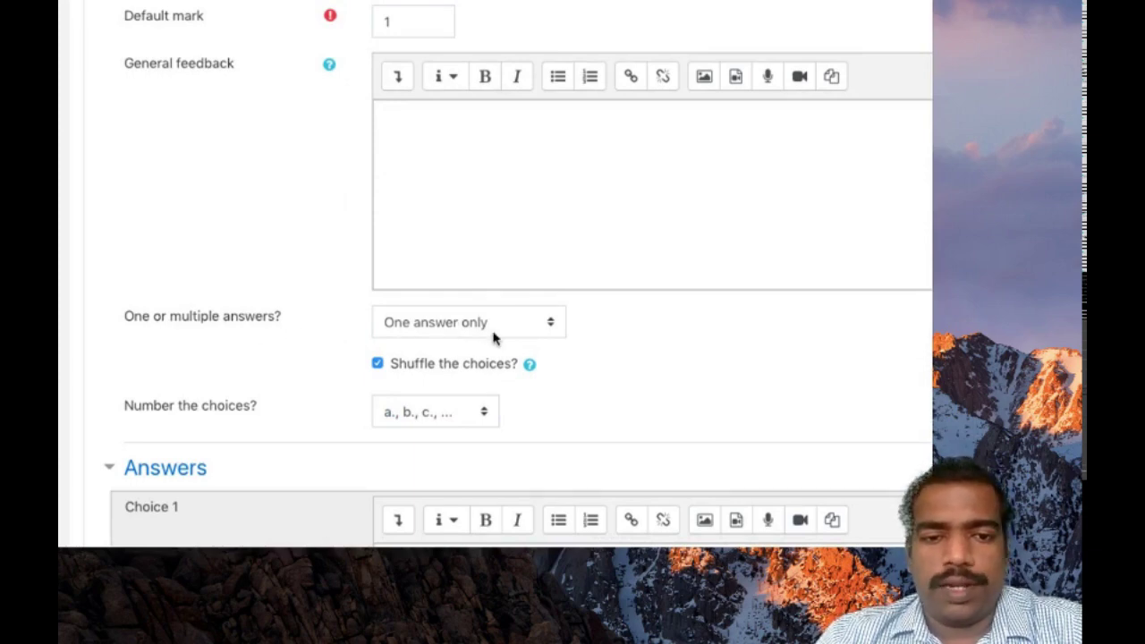
# Set Choice 2's answer to 0.3V, discarding the 'Good' feedback typed for Choice 1.
pyautogui.scroll(-1, 493, 335)
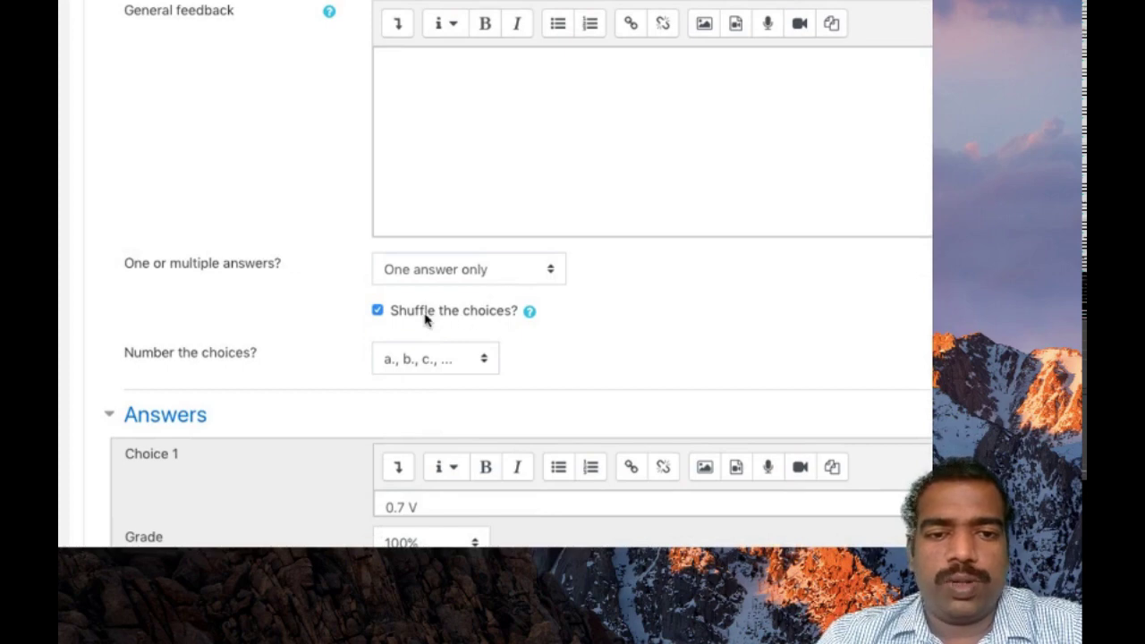
pyautogui.scroll(-3, 427, 314)
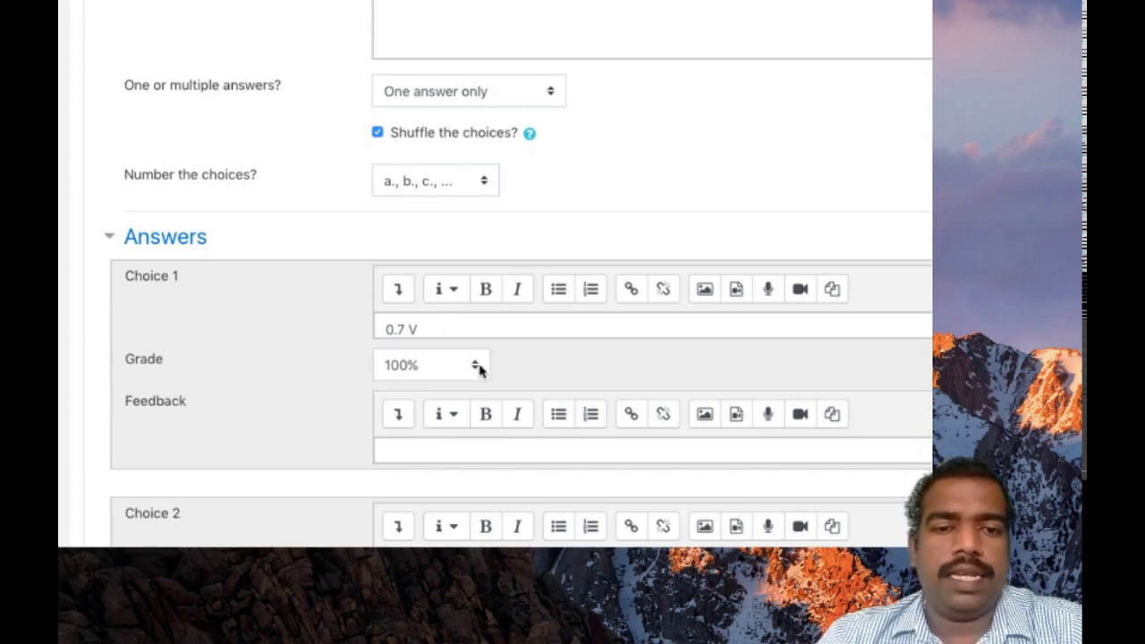
pyautogui.scroll(-2, 406, 244)
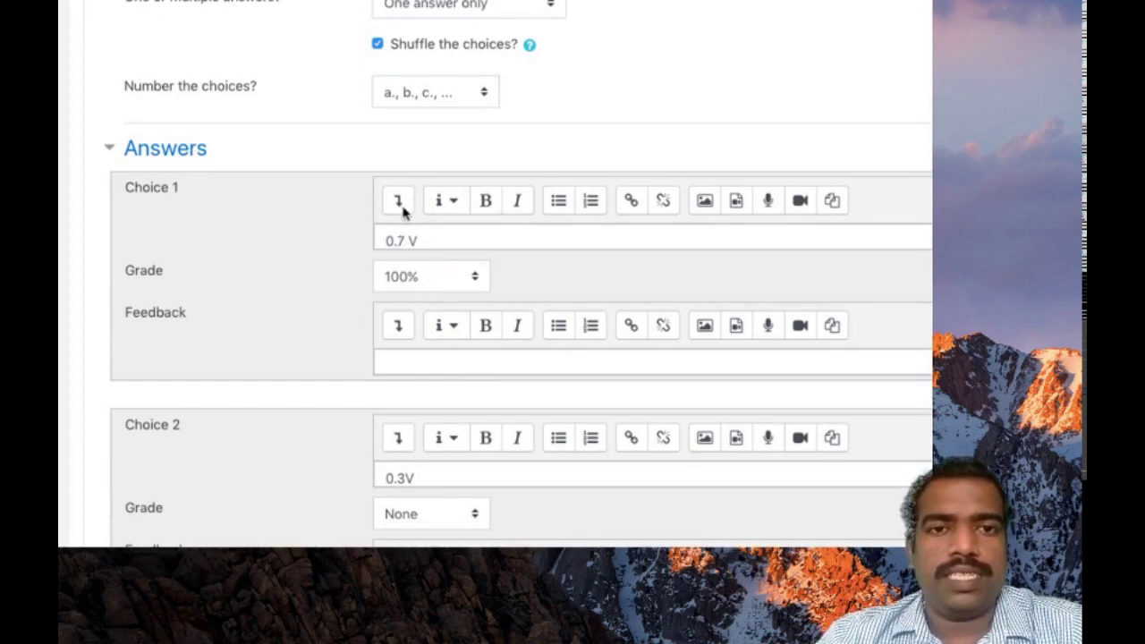
pyautogui.click(435, 368)
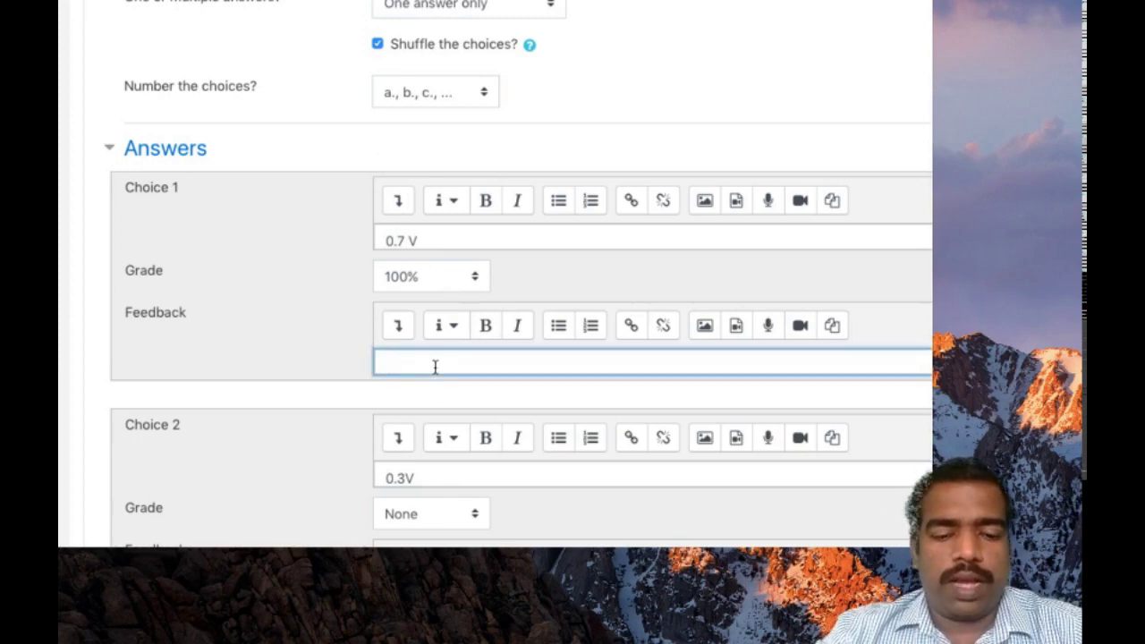
pyautogui.write('Good')
pyautogui.hotkey('ctrl', 'z')
pyautogui.hotkey('ctrl', 'z')
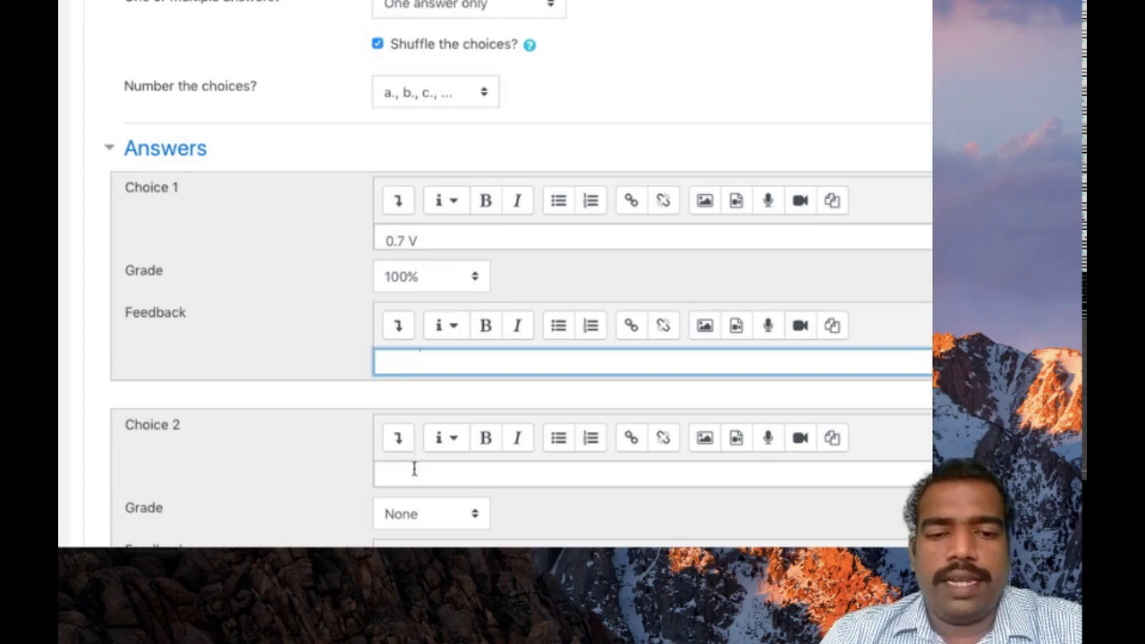
pyautogui.click(414, 469)
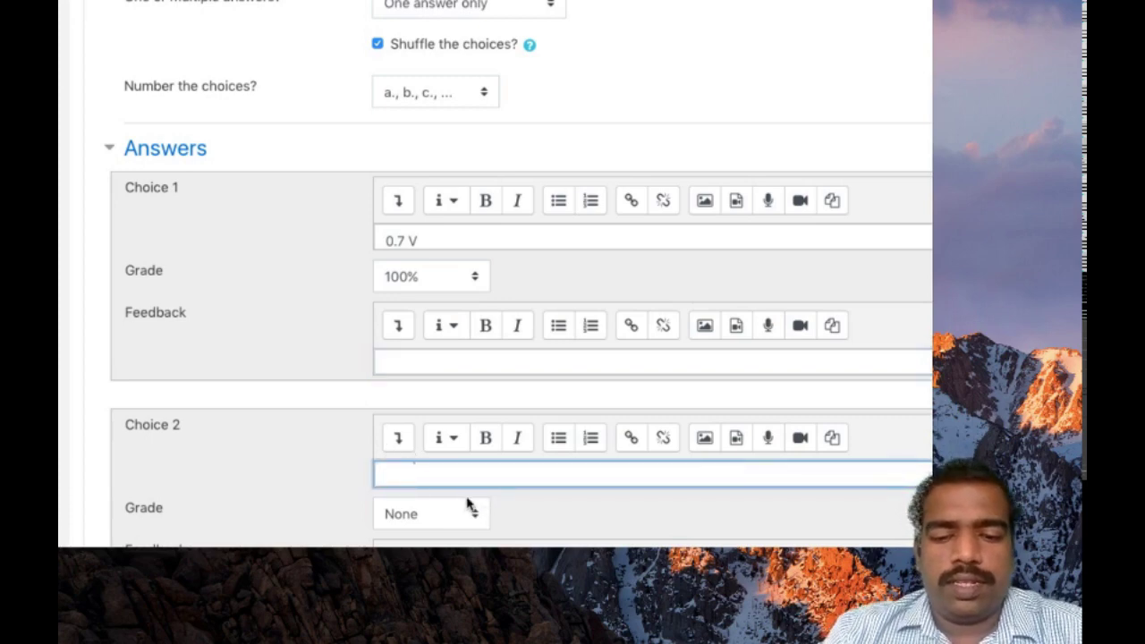
pyautogui.hotkey('ctrl', 'shift', 'z')
pyautogui.press('BackSpace')
# Enter 1V as Choice 3's answer.
pyautogui.scroll(-3, 530, 478)
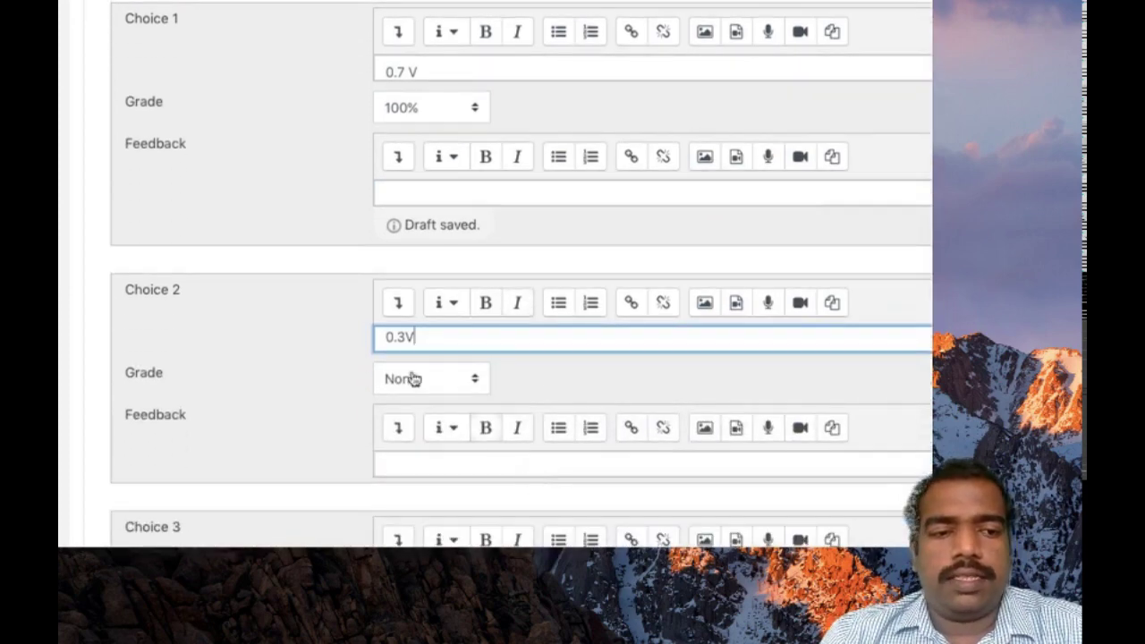
pyautogui.scroll(-2, 462, 380)
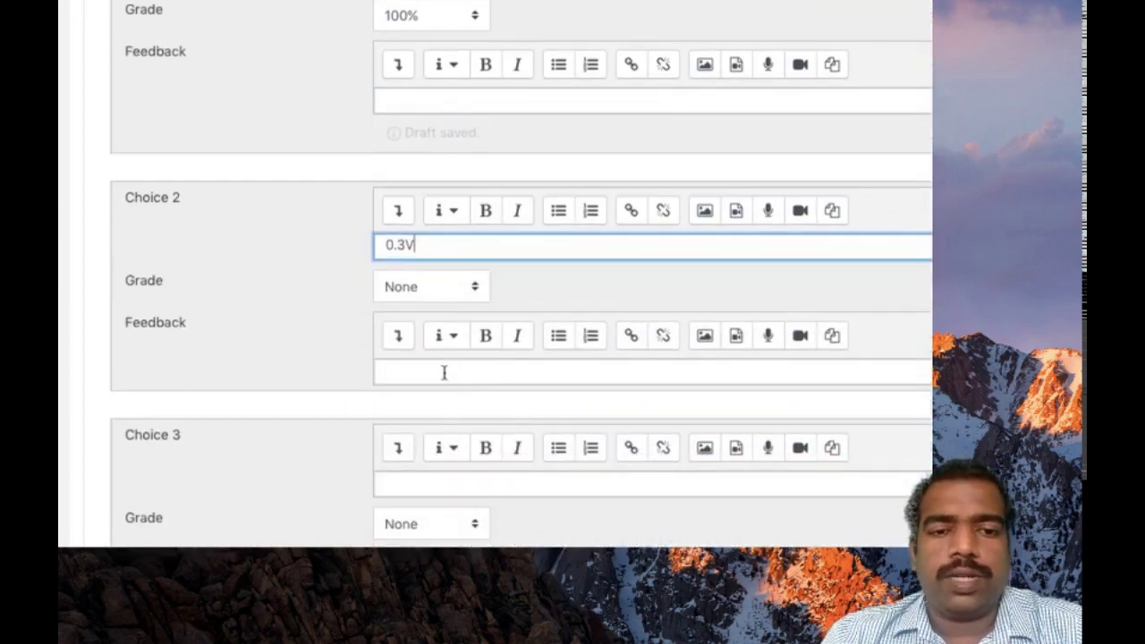
pyautogui.scroll(-4, 440, 371)
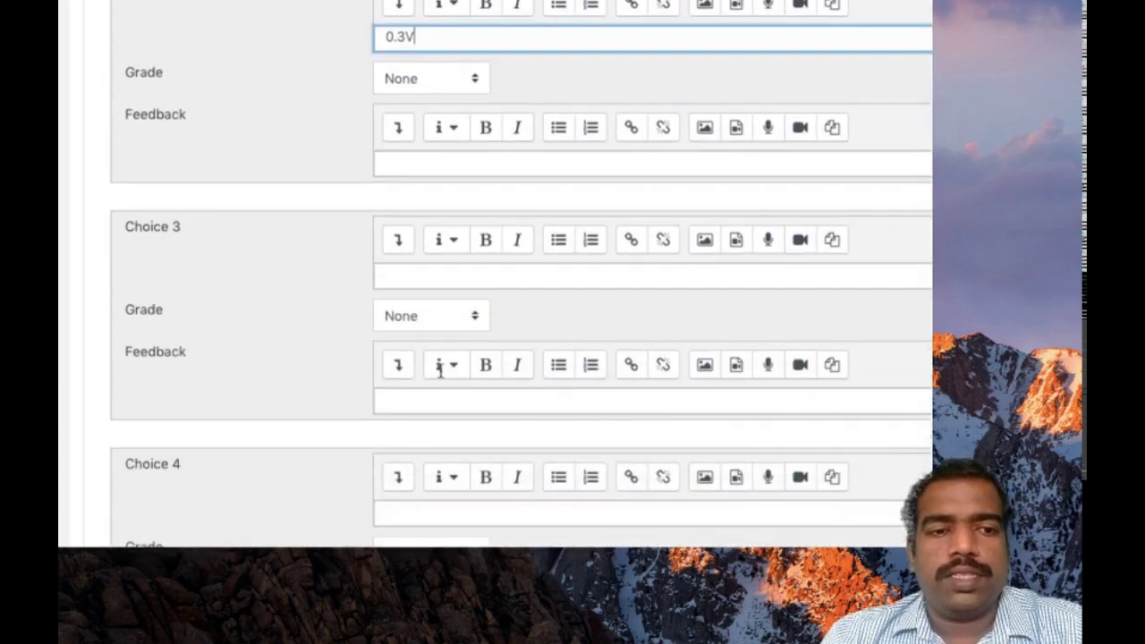
pyautogui.click(433, 280)
pyautogui.write('1V')
pyautogui.press('BackSpace')
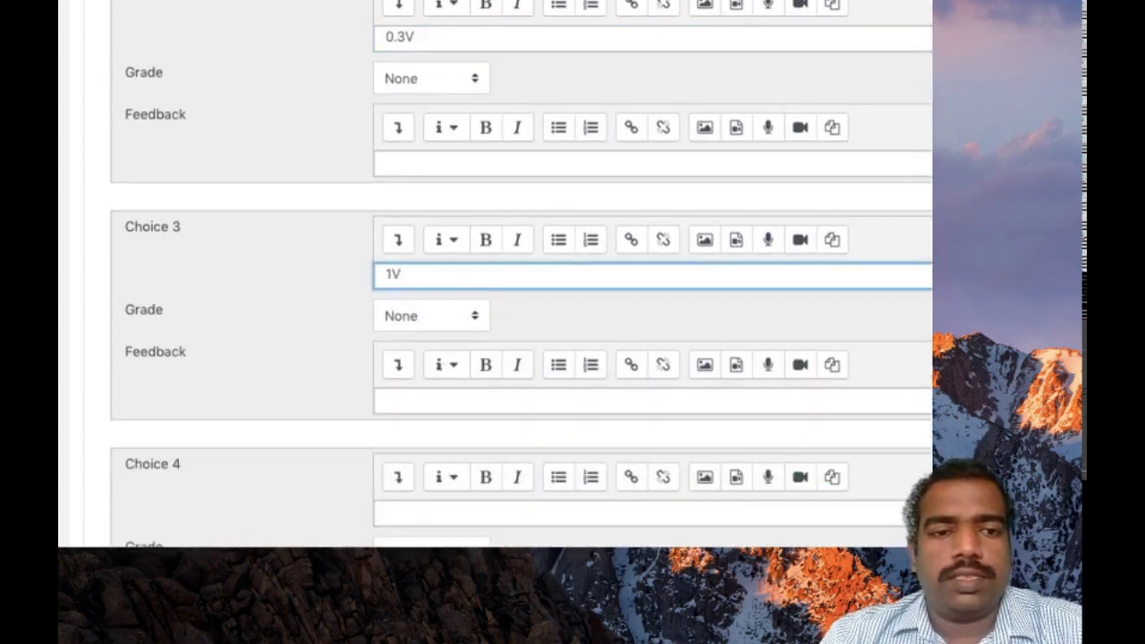
# Clear the 0.7 V text from Choice 1's answer field.
pyautogui.scroll(-3, 437, 316)
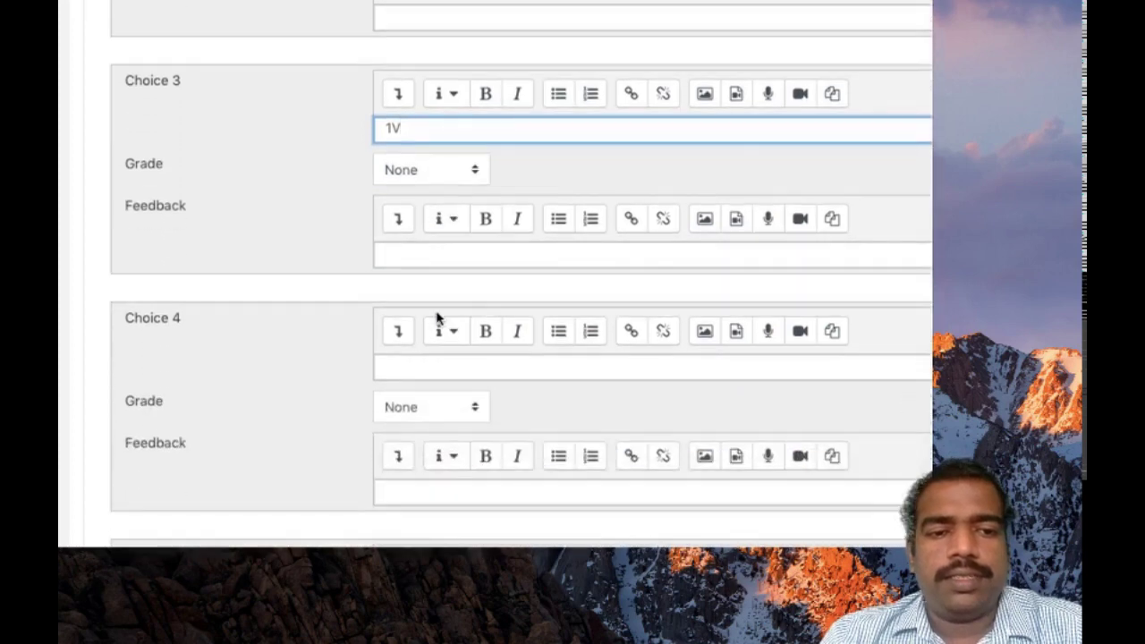
pyautogui.scroll(-3, 437, 316)
pyautogui.scroll(2, 437, 317)
pyautogui.scroll(-1, 437, 316)
pyautogui.scroll(10, 436, 312)
pyautogui.scroll(1, 437, 311)
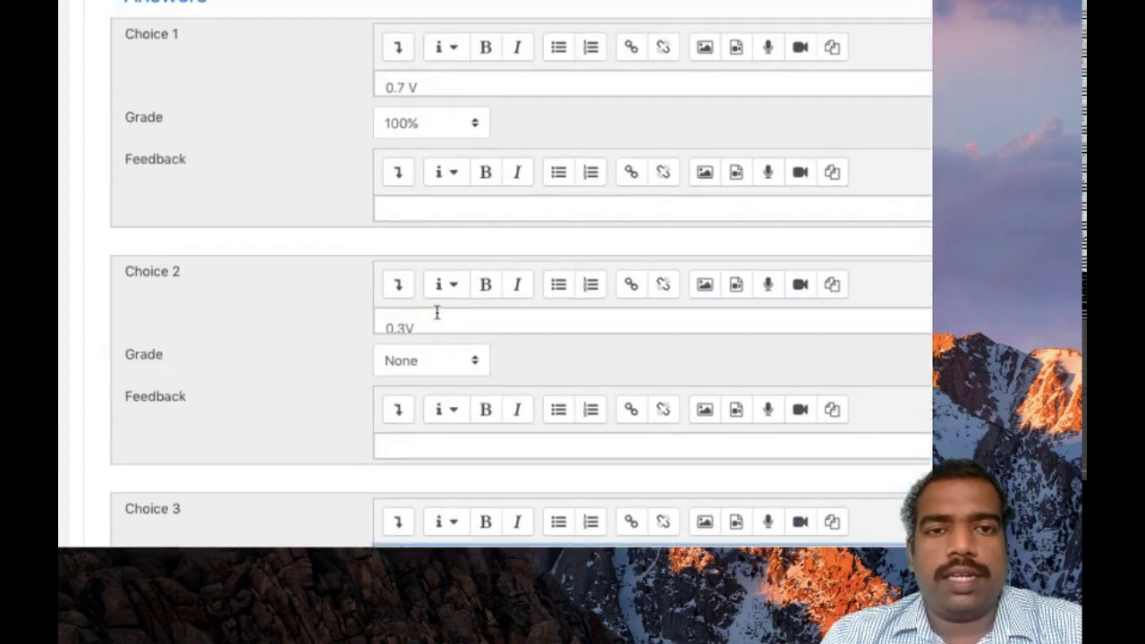
pyautogui.tripleClick(419, 89)
pyautogui.press('BackSpace')
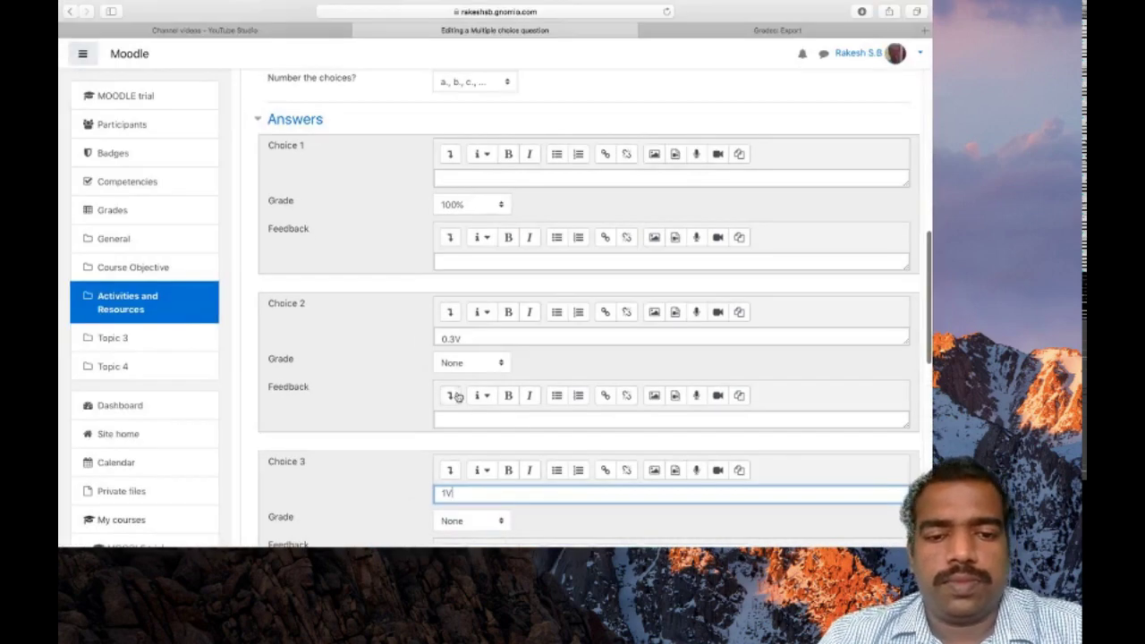
# Expand the Multiple tries settings and scroll to the bottom of the question form.
pyautogui.scroll(-3, 458, 397)
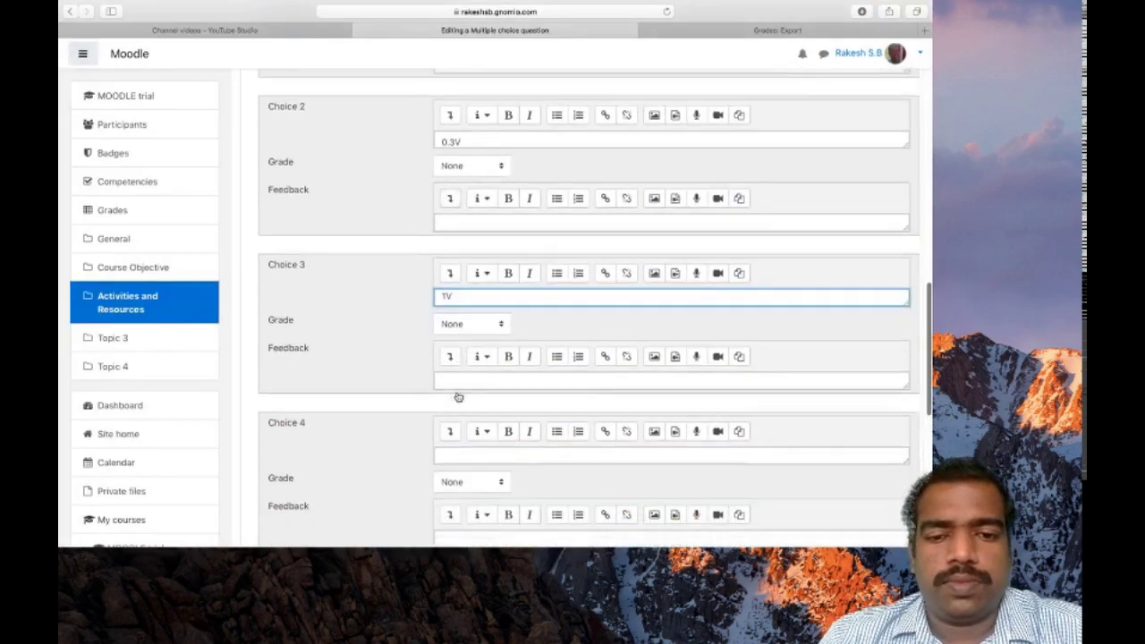
pyautogui.scroll(-5, 459, 396)
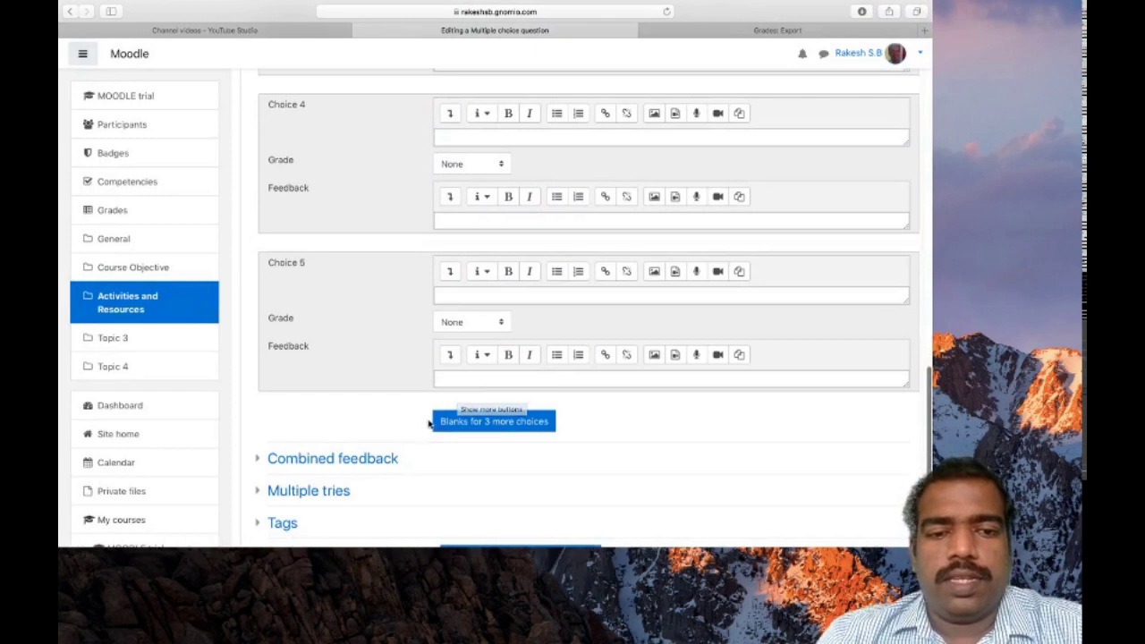
pyautogui.scroll(-2, 436, 413)
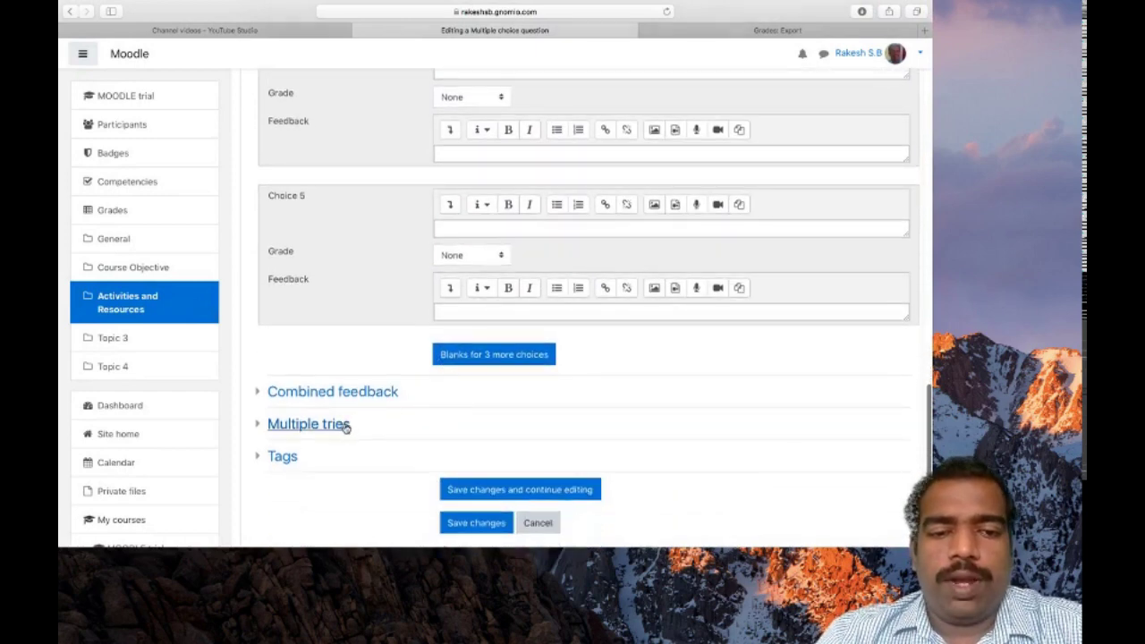
pyautogui.click(345, 425)
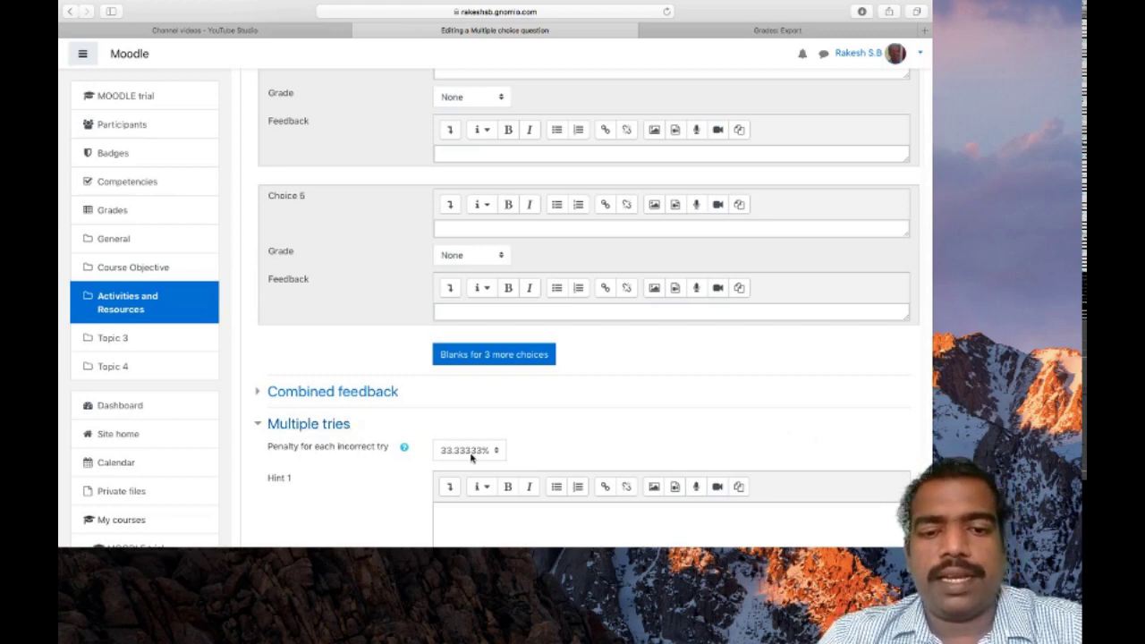
pyautogui.scroll(-3, 471, 458)
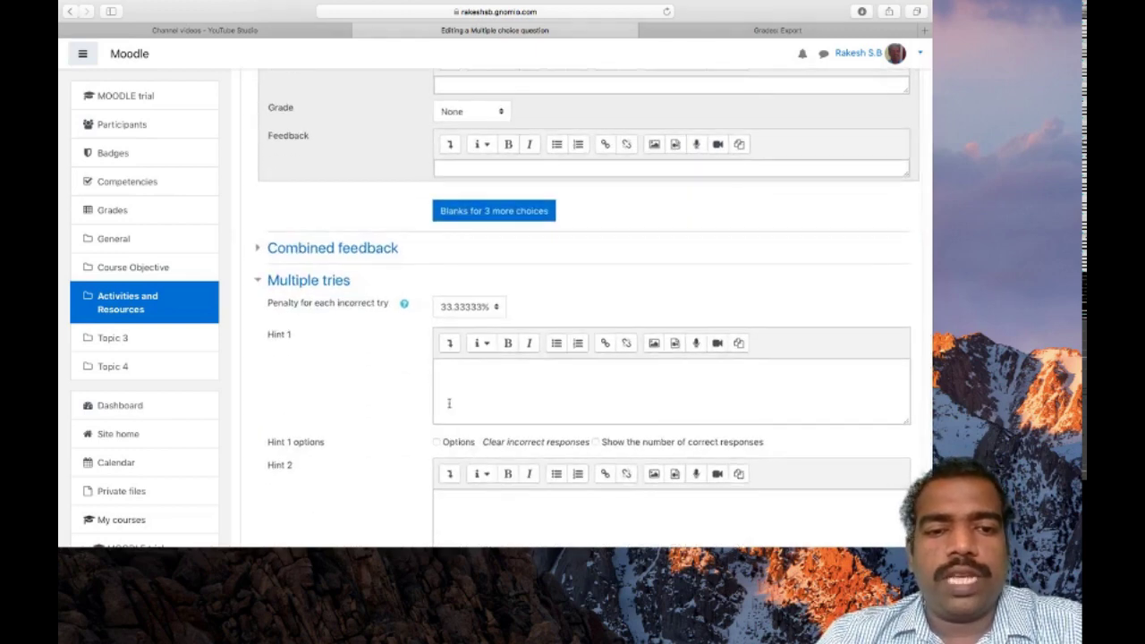
pyautogui.scroll(-5, 466, 362)
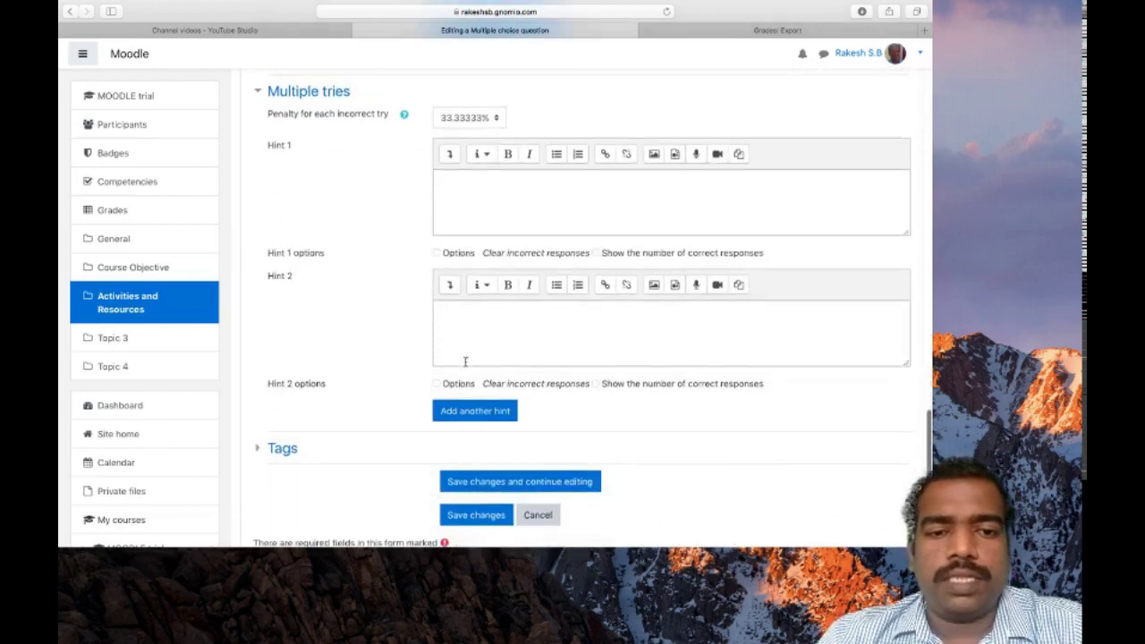
pyautogui.scroll(-1, 465, 361)
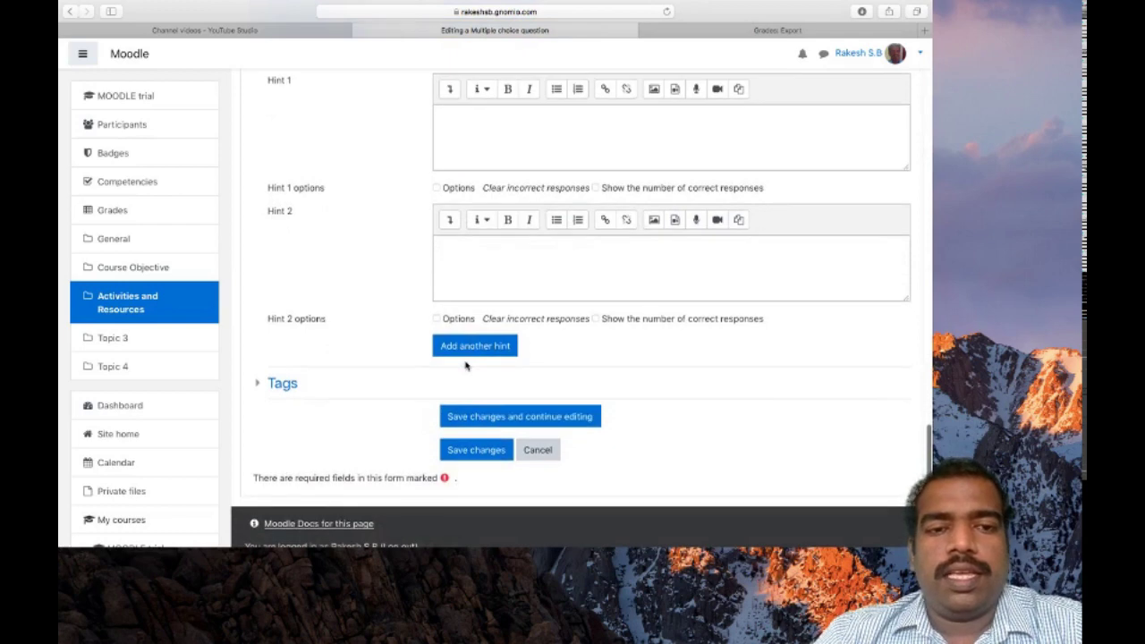
pyautogui.scroll(-1, 466, 362)
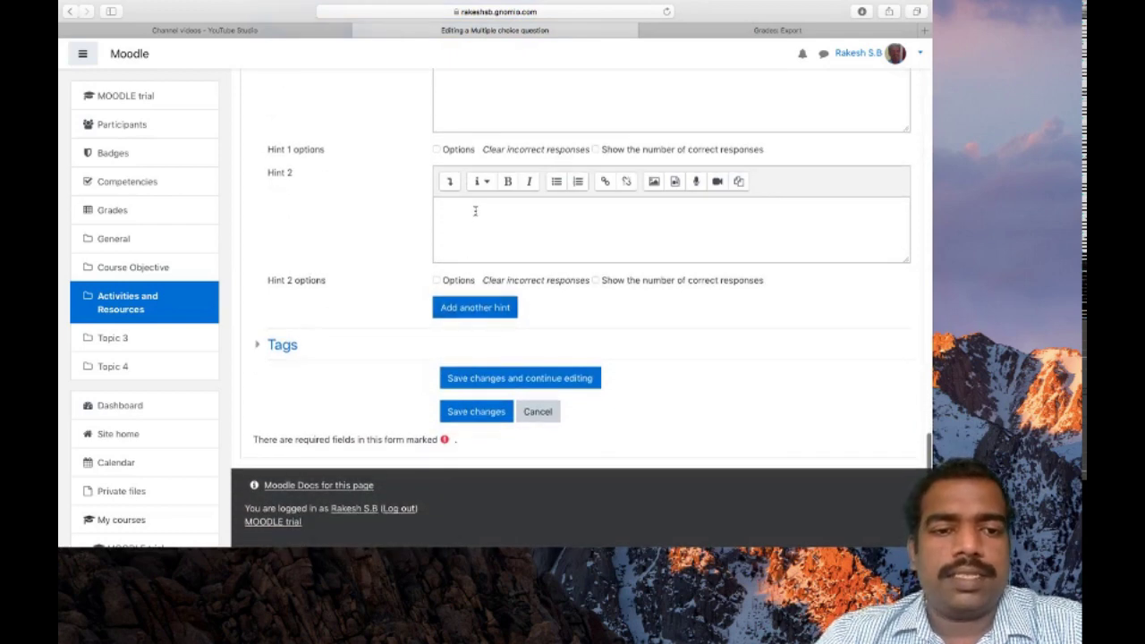
pyautogui.click(473, 413)
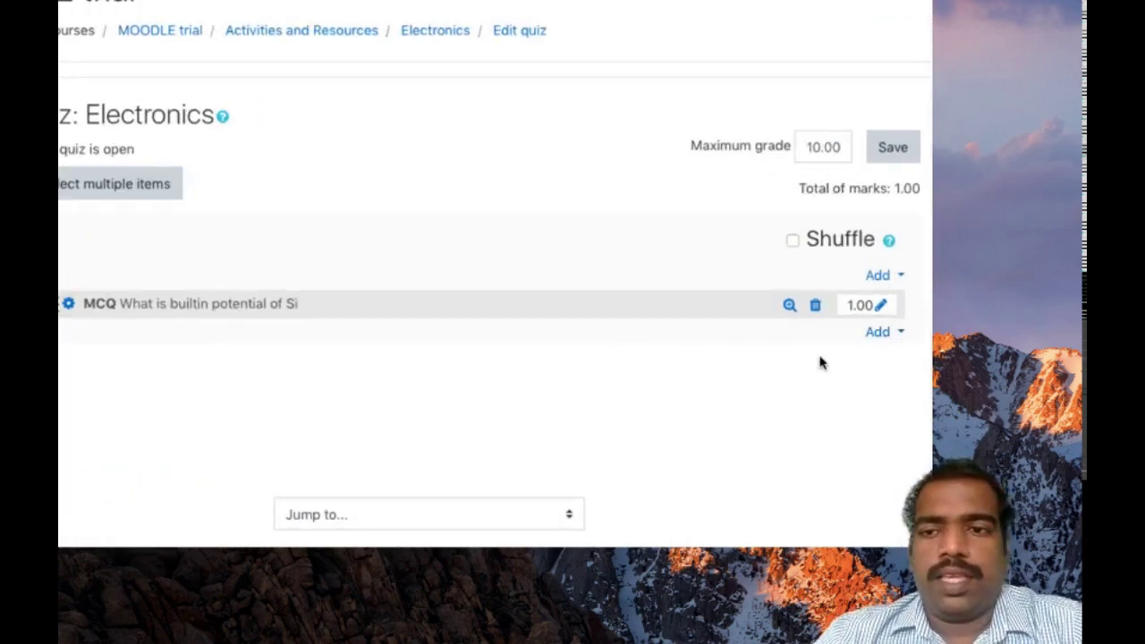
pyautogui.click(886, 333)
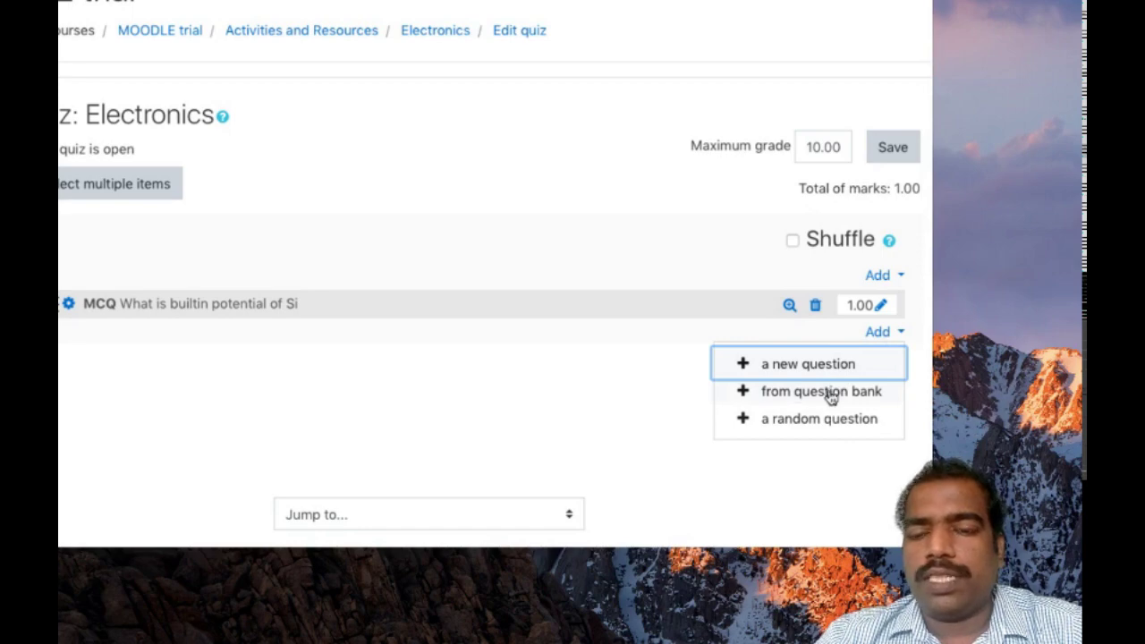
pyautogui.click(535, 383)
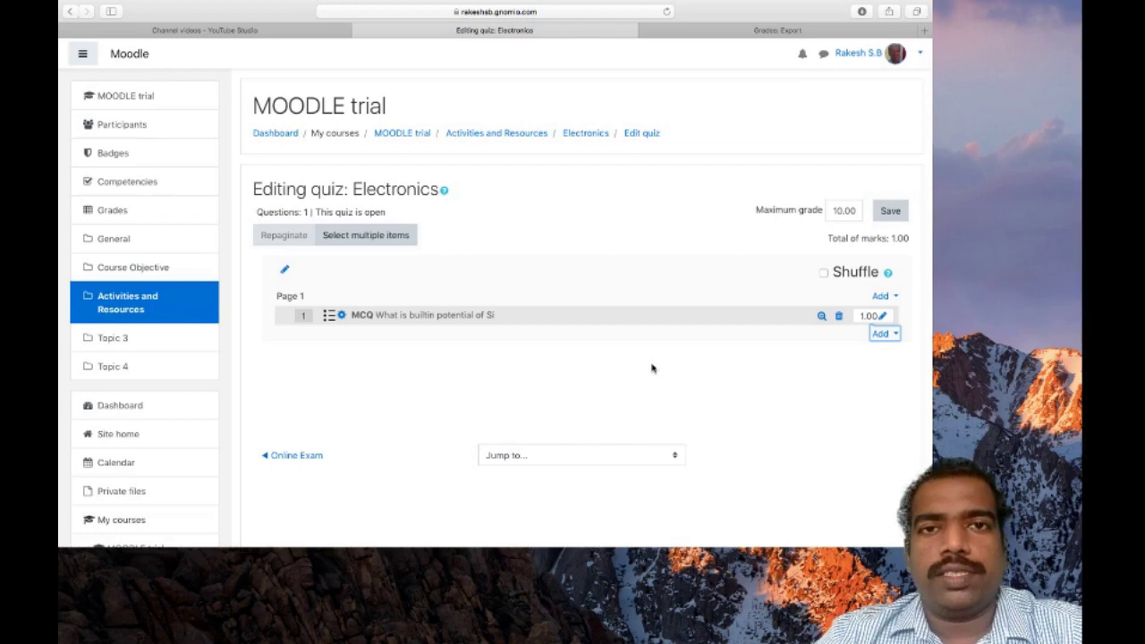
pyautogui.click(884, 334)
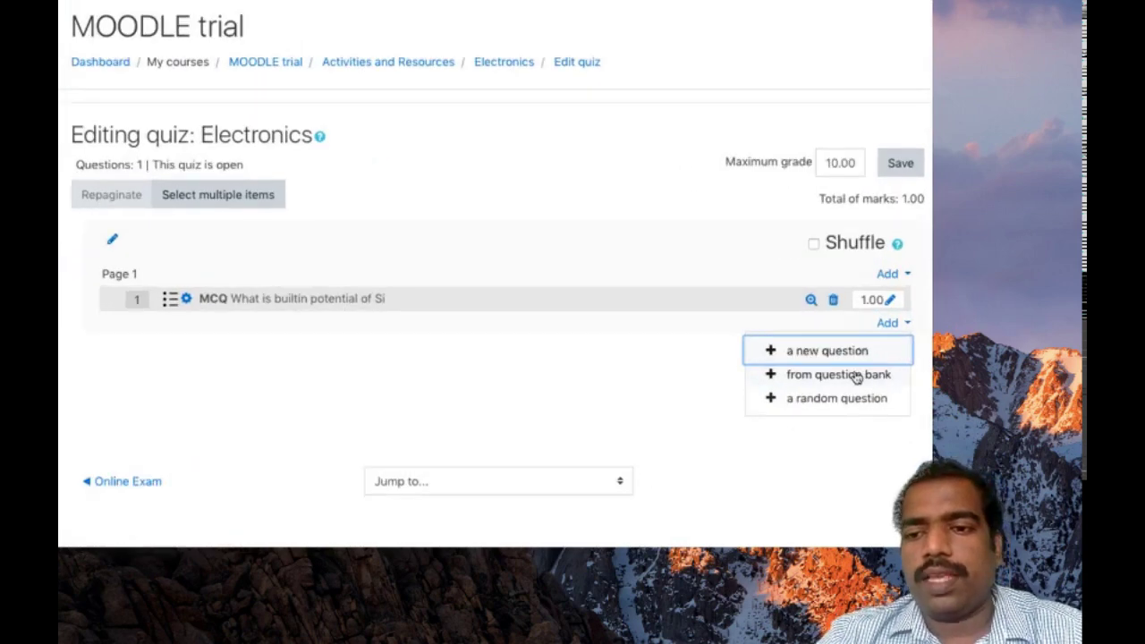
pyautogui.click(859, 376)
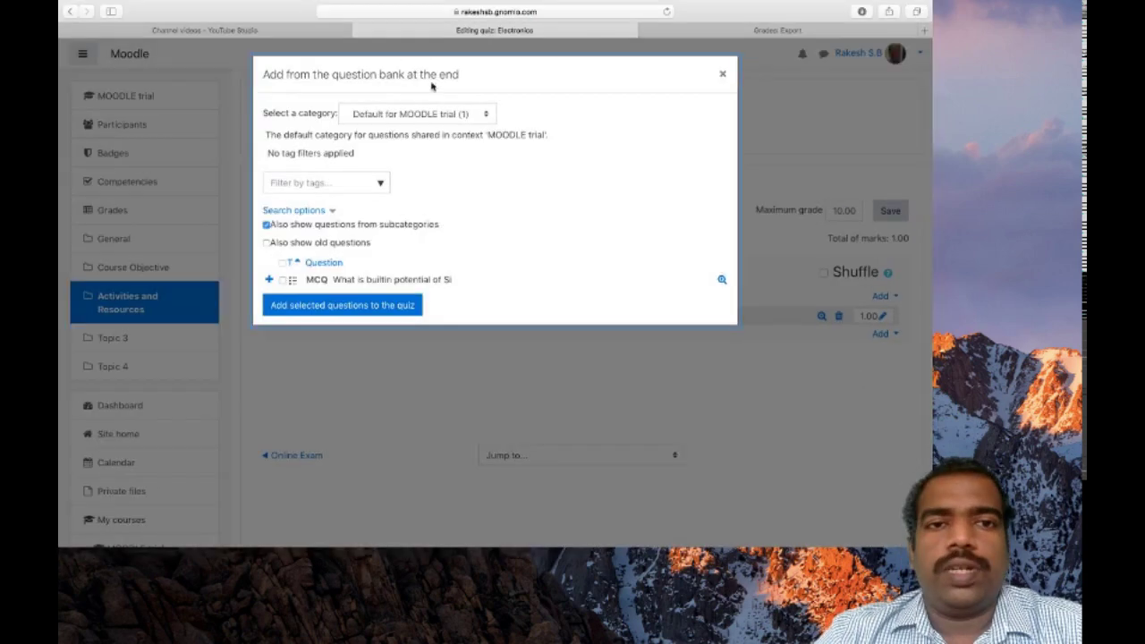
pyautogui.click(318, 307)
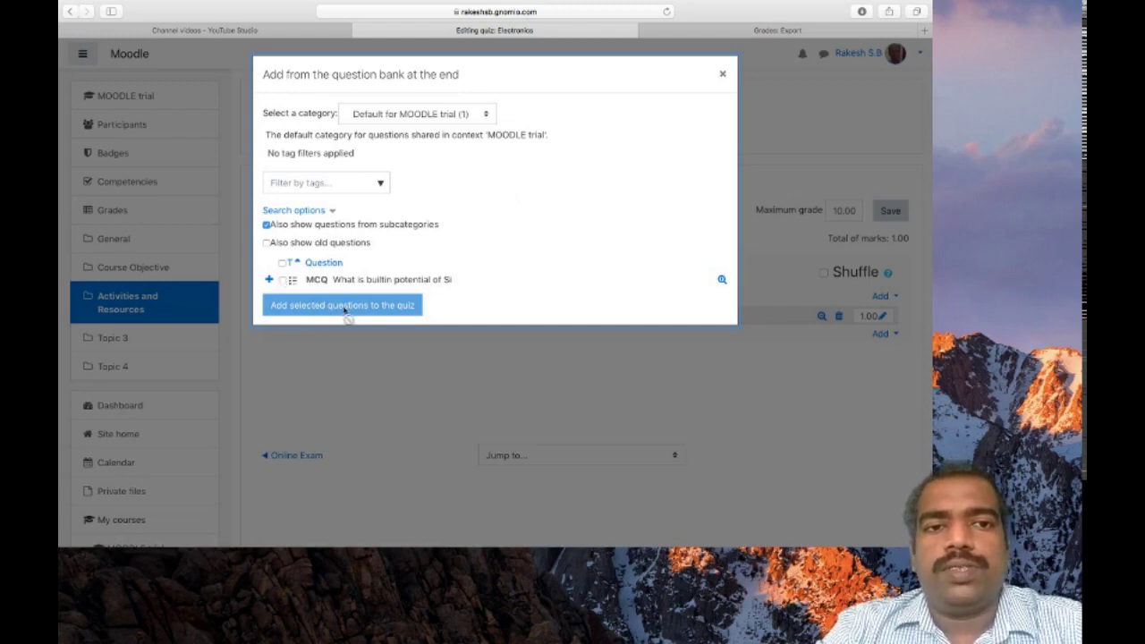
pyautogui.click(723, 76)
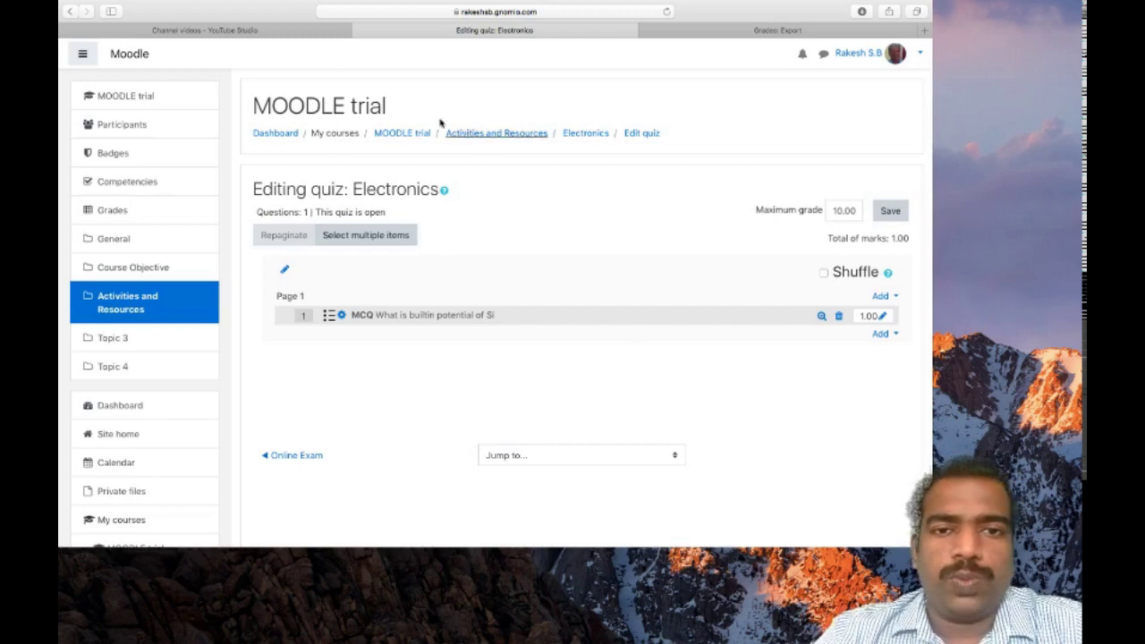
# Return to the MOODLE trial course page via the breadcrumb and scroll down.
pyautogui.click(407, 132)
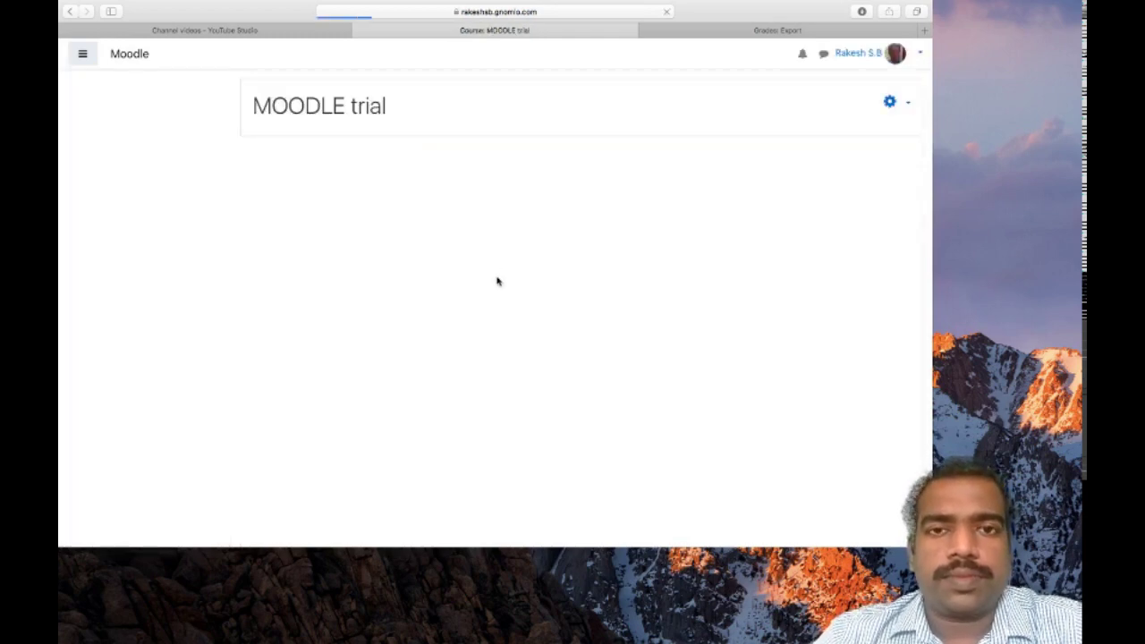
pyautogui.scroll(-15, 473, 373)
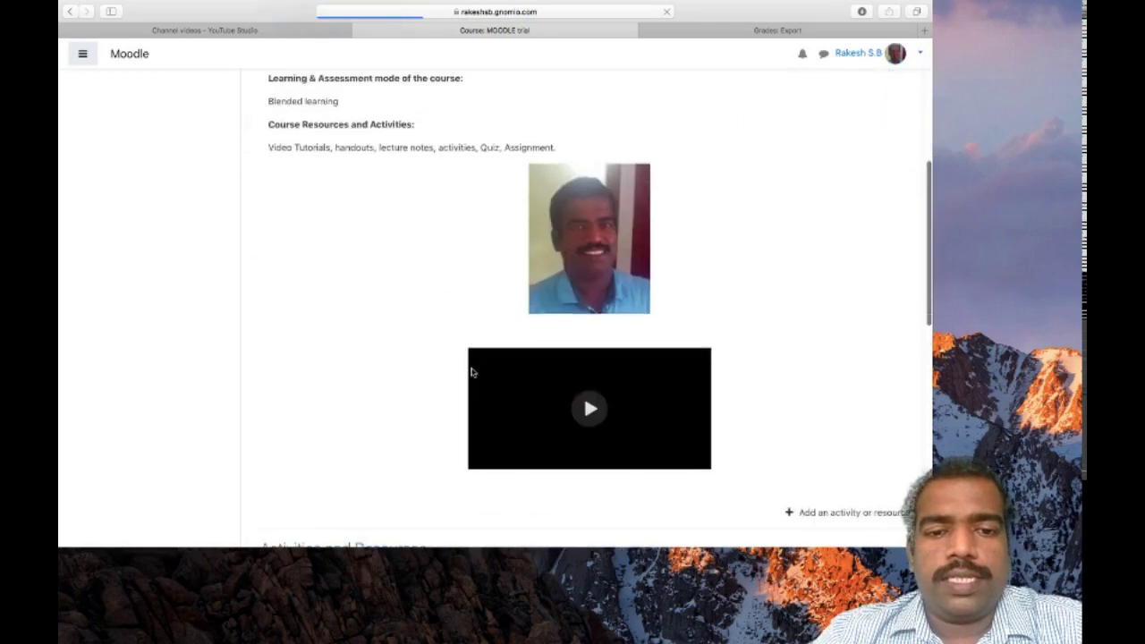